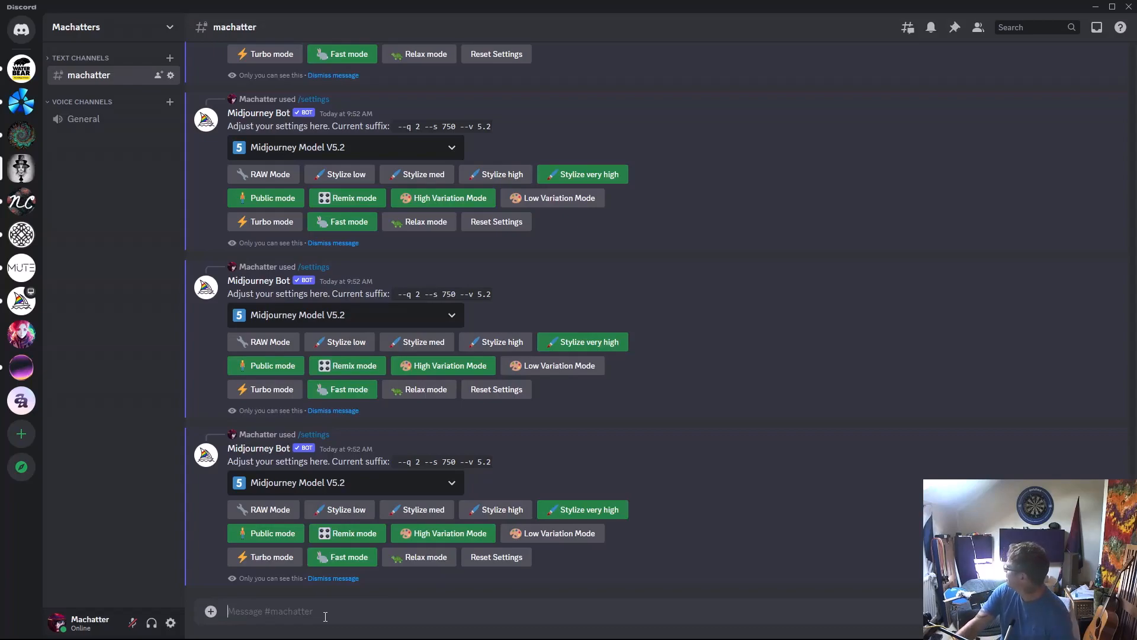
- Generate images with the /imagine prompt "art in the style of damien hirst, a cube made of paper, spot painting, depth of field"
click(325, 616)
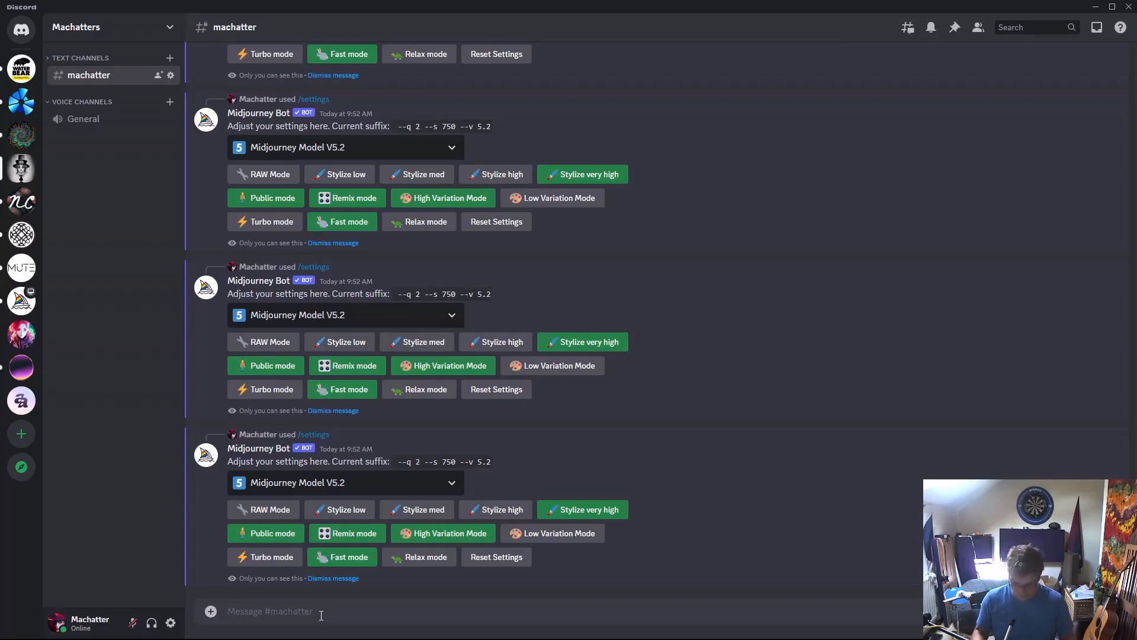
text(/im)
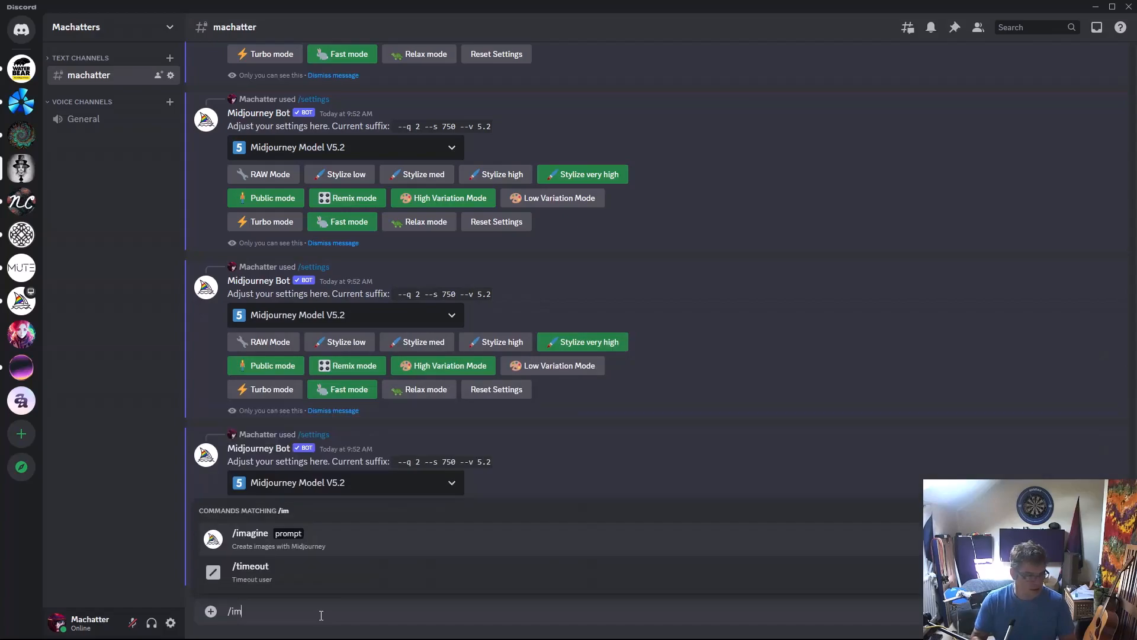
text(agine prompt art in the style of damien hirst,)
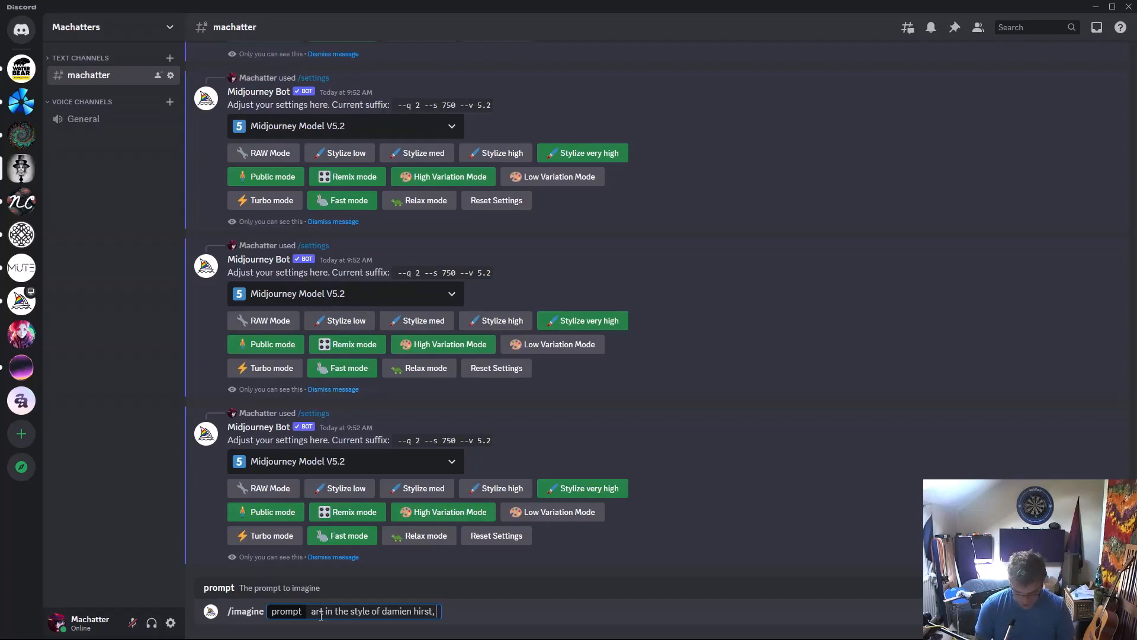
text(a cube)
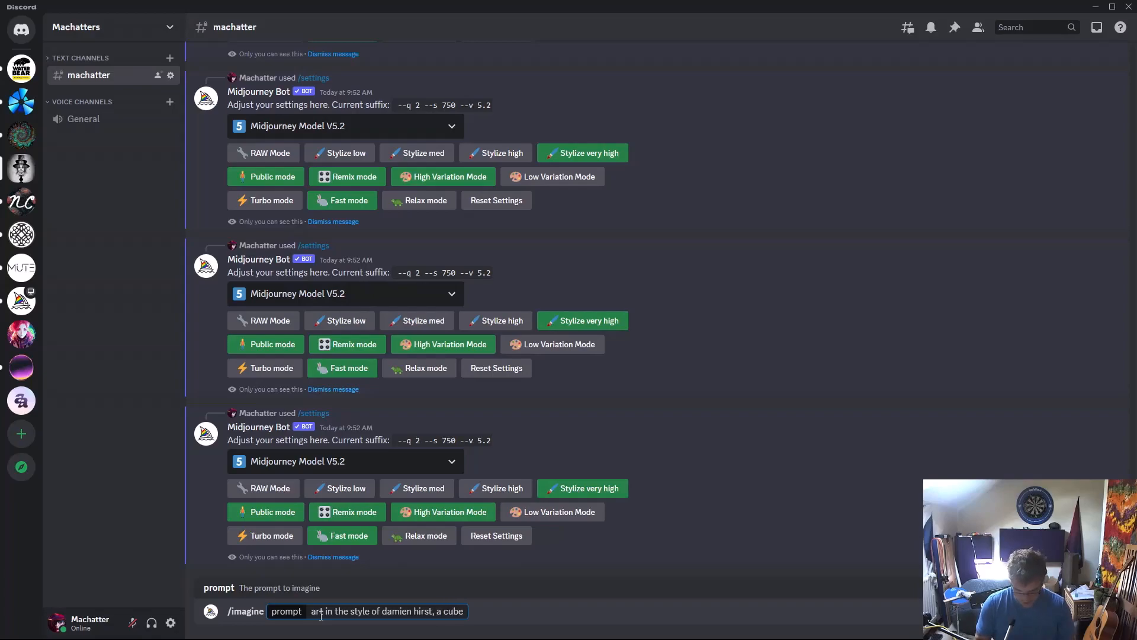
text( made of paper,)
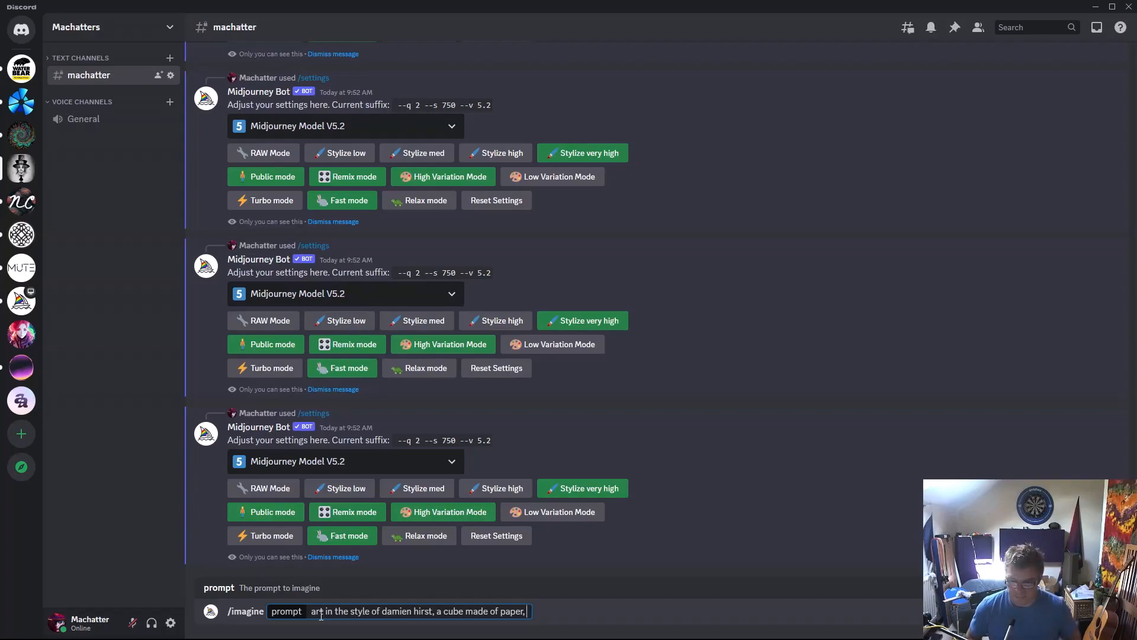
text( s)
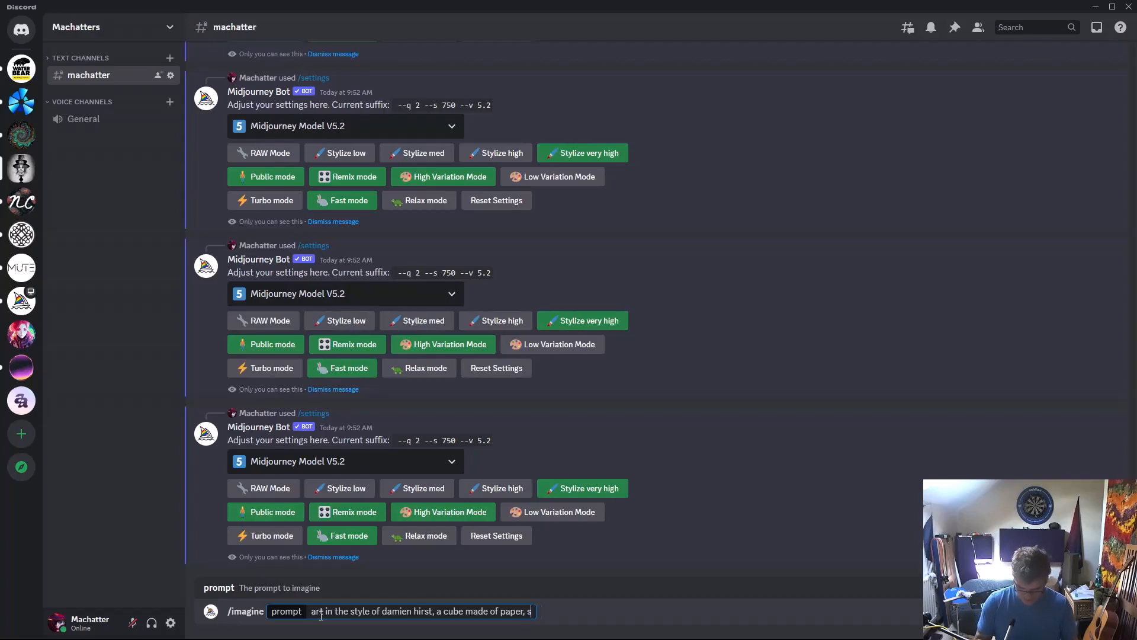
text(pot painting,)
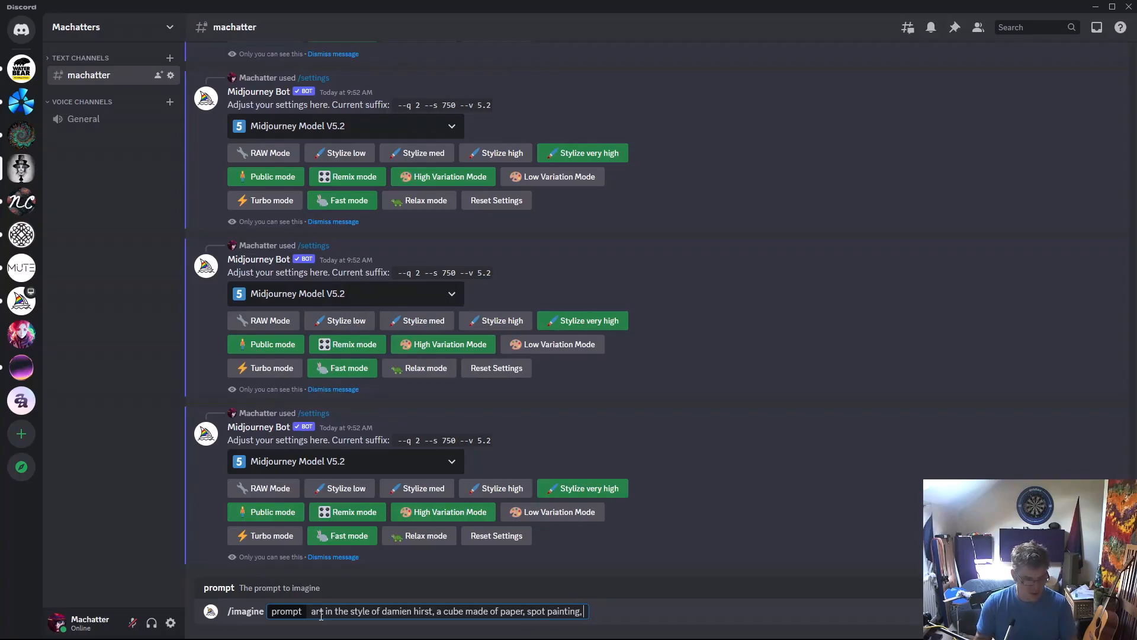
text( dept)
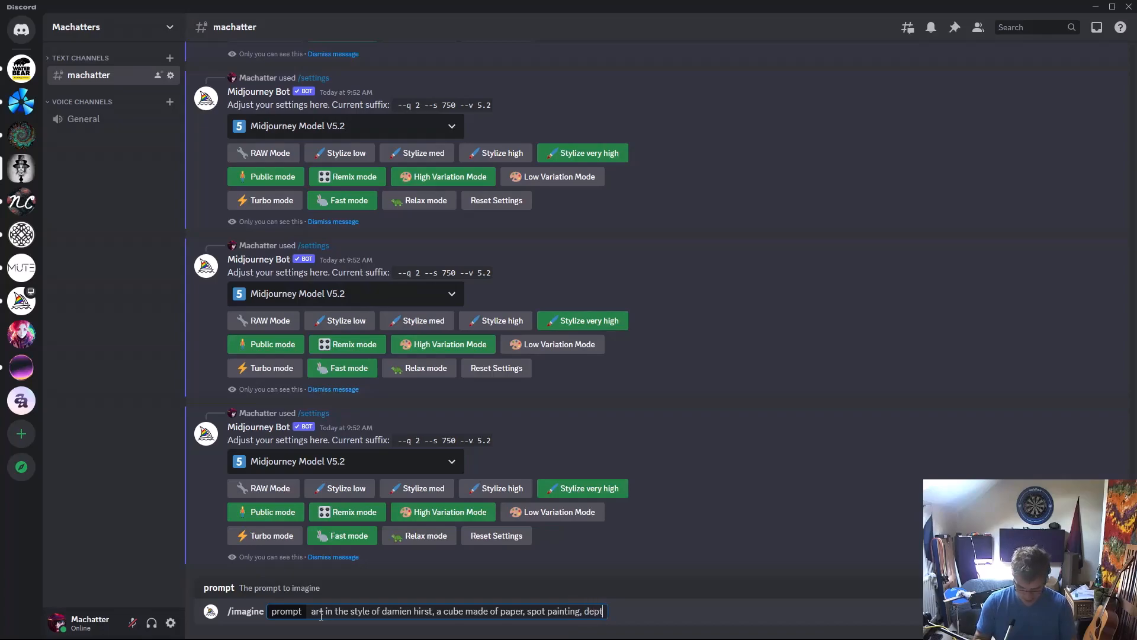
text(h of field)
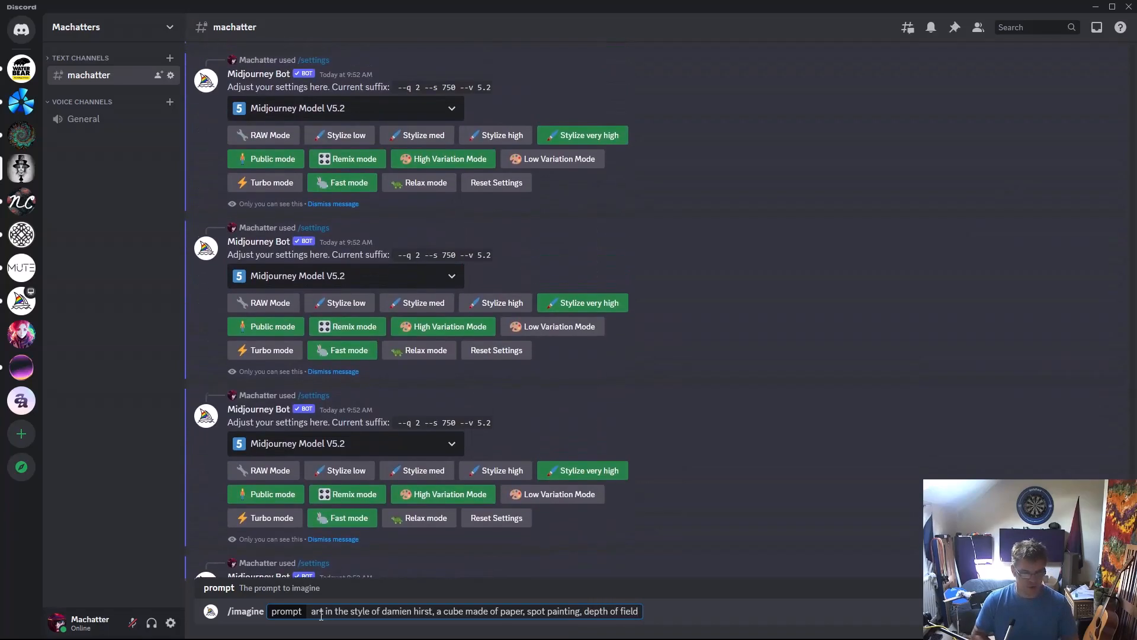
key(Return)
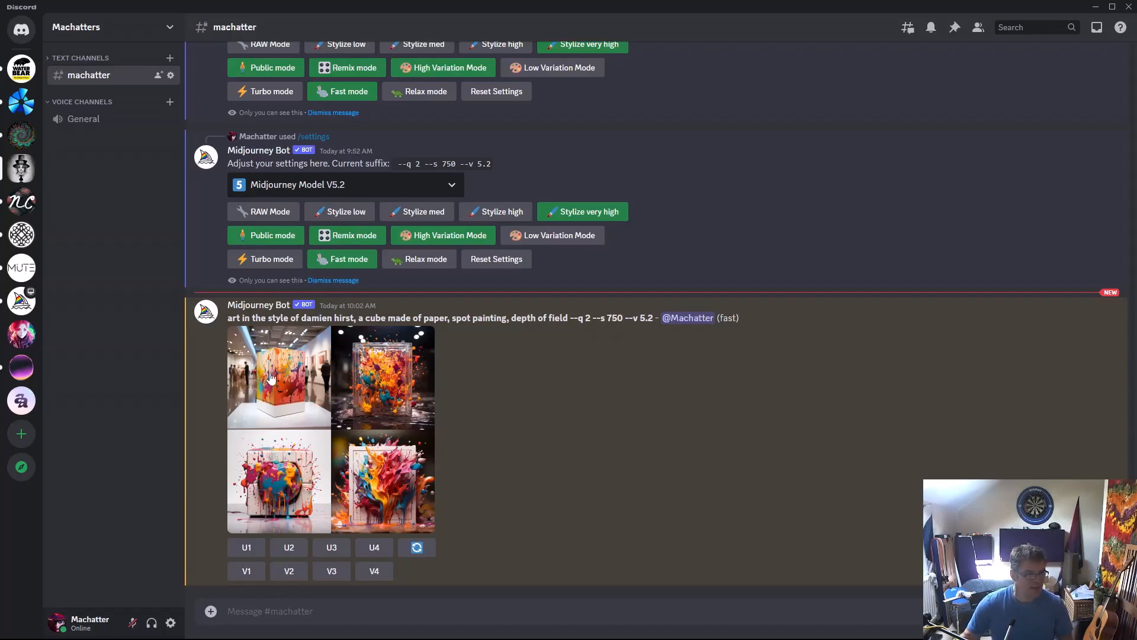
- Generate images with the /imagine prompt "art by Damien Hirst, Spot paintings, Spin Paintings" and view the resulting grid enlarged
click(267, 613)
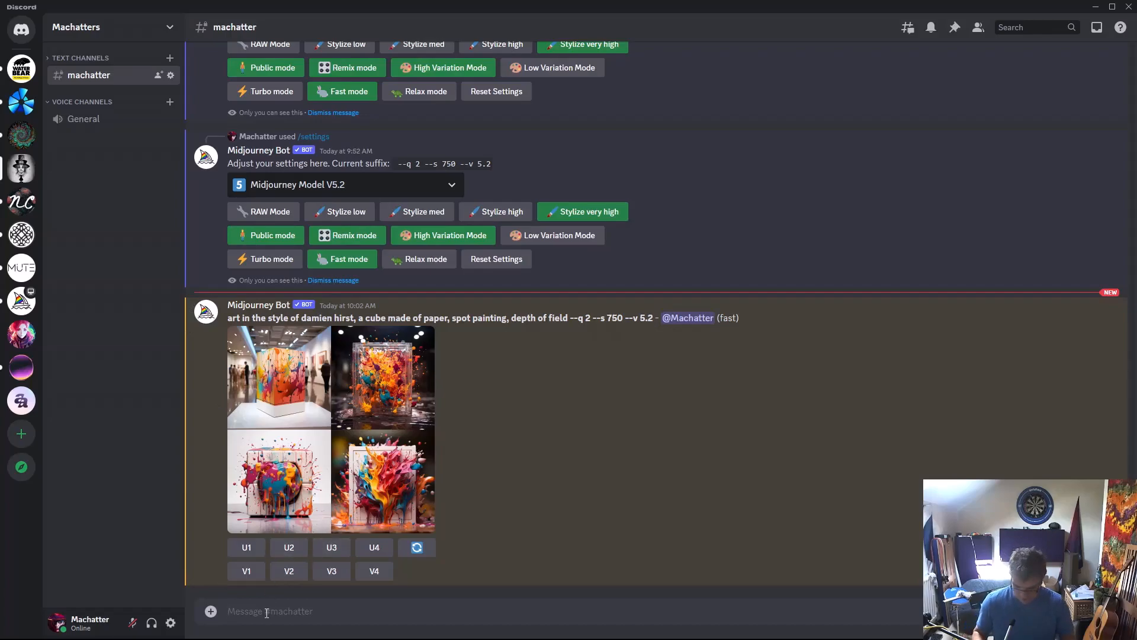
text(/ima)
key(Tab)
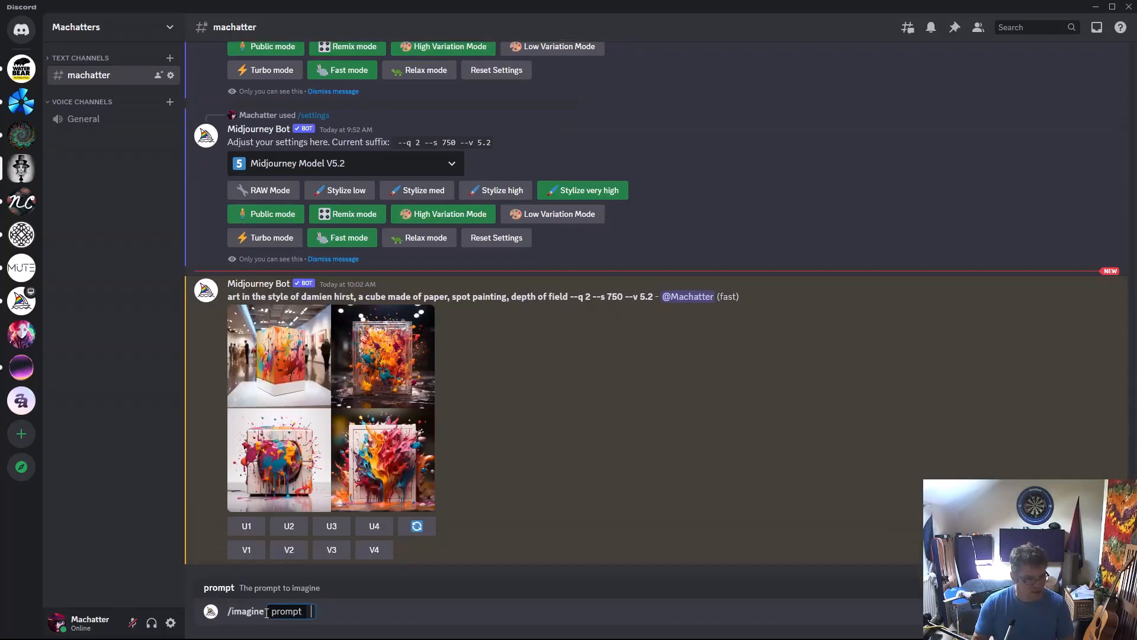
text(art)
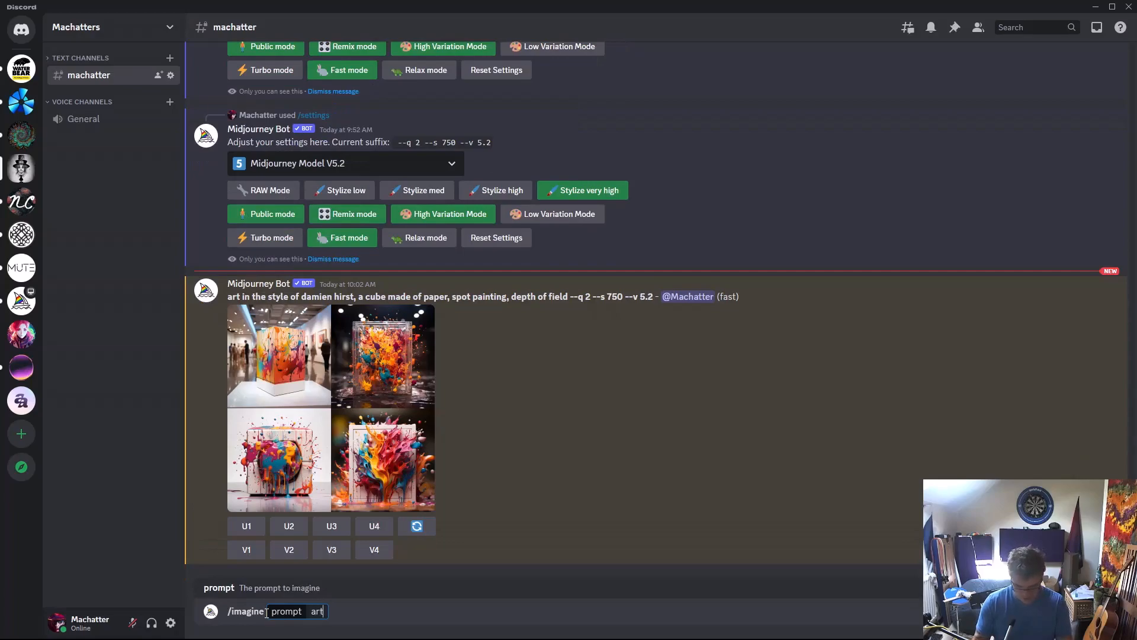
text( by Damien)
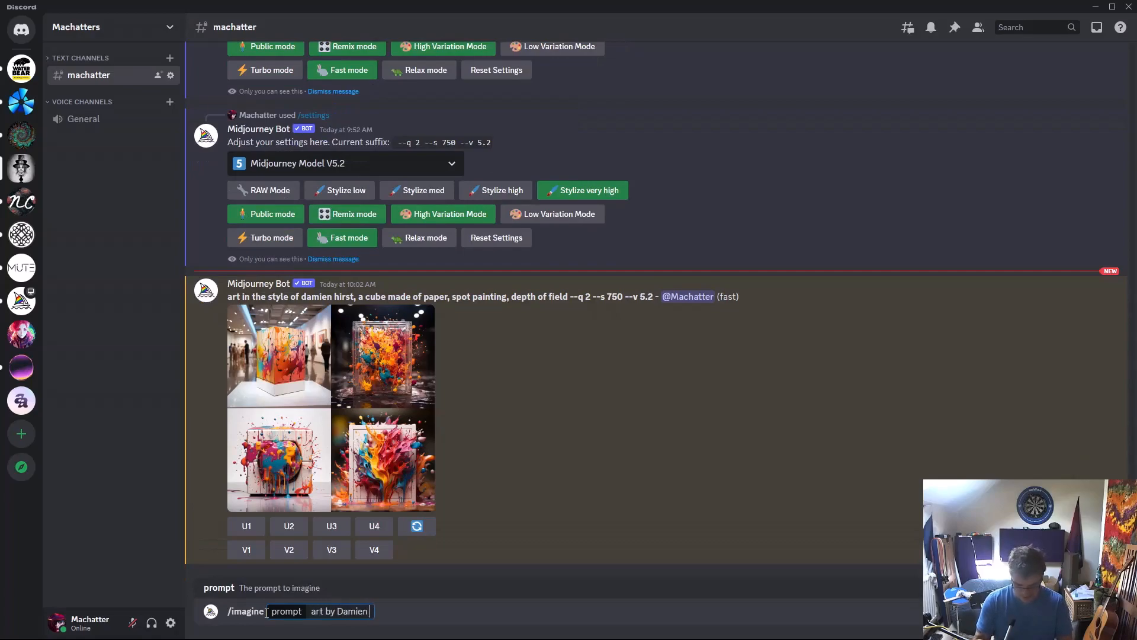
text( Hirst, )
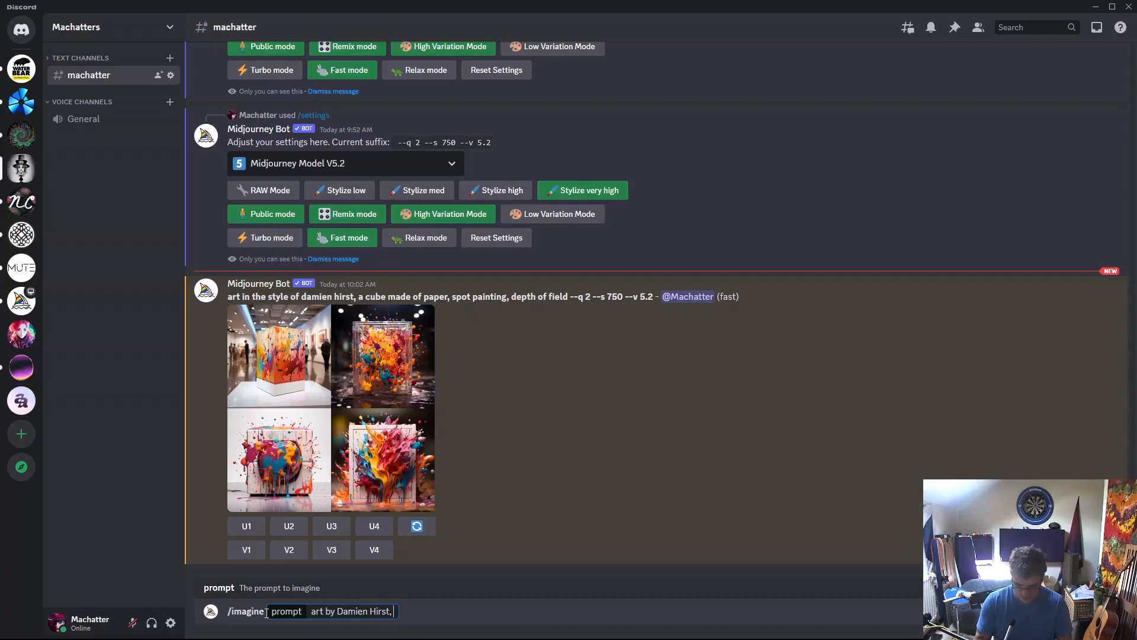
text(Spot painti)
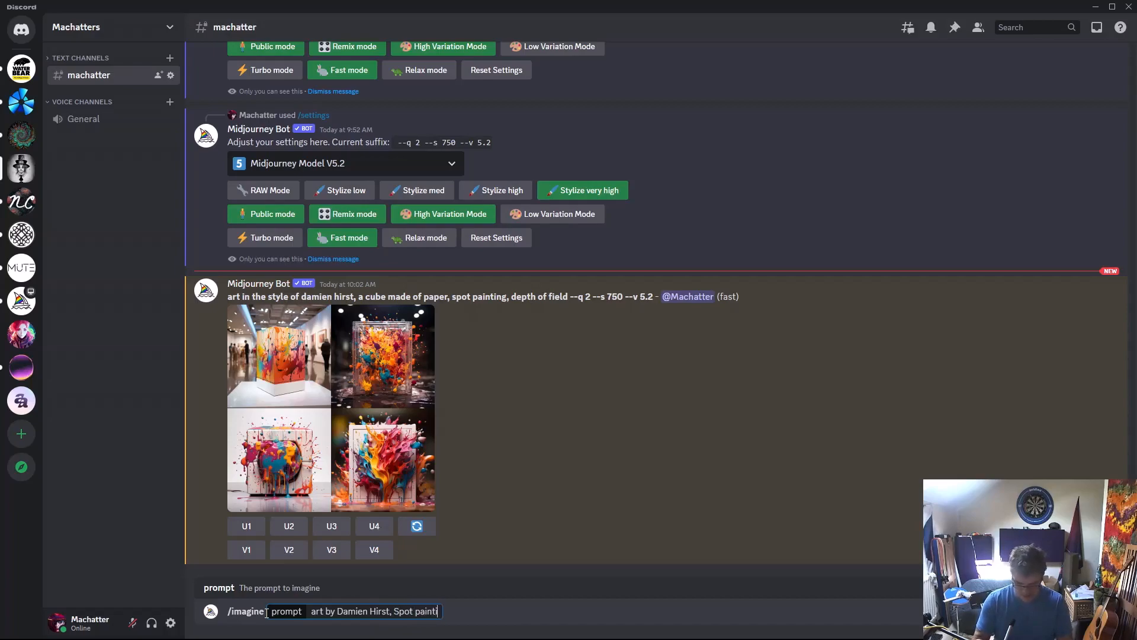
text(ngs, )
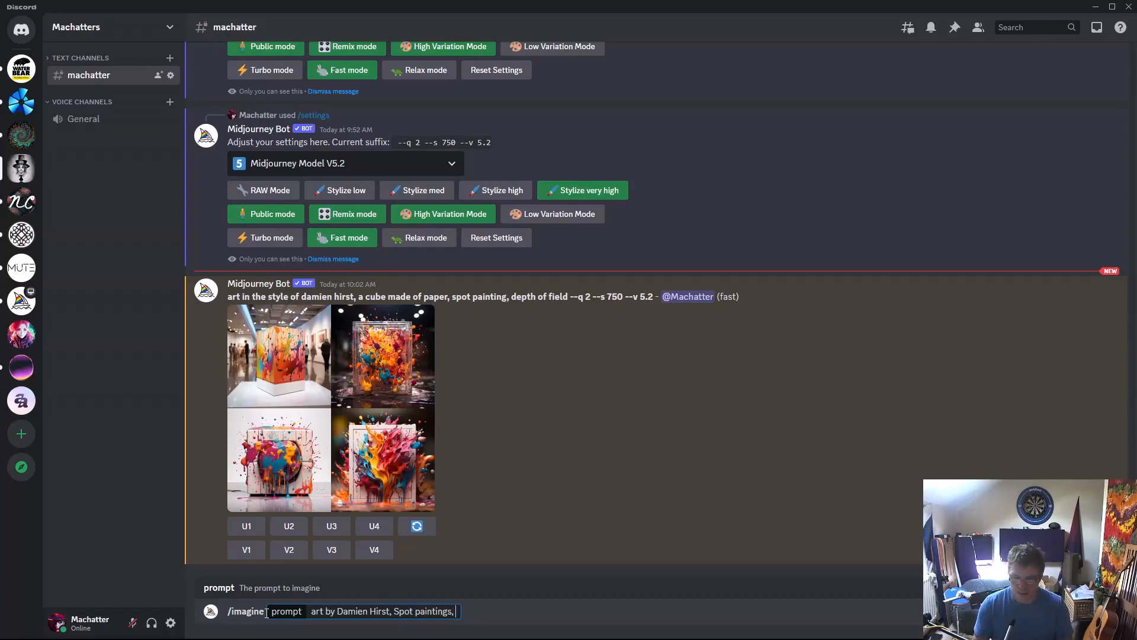
text(Spin Paintin)
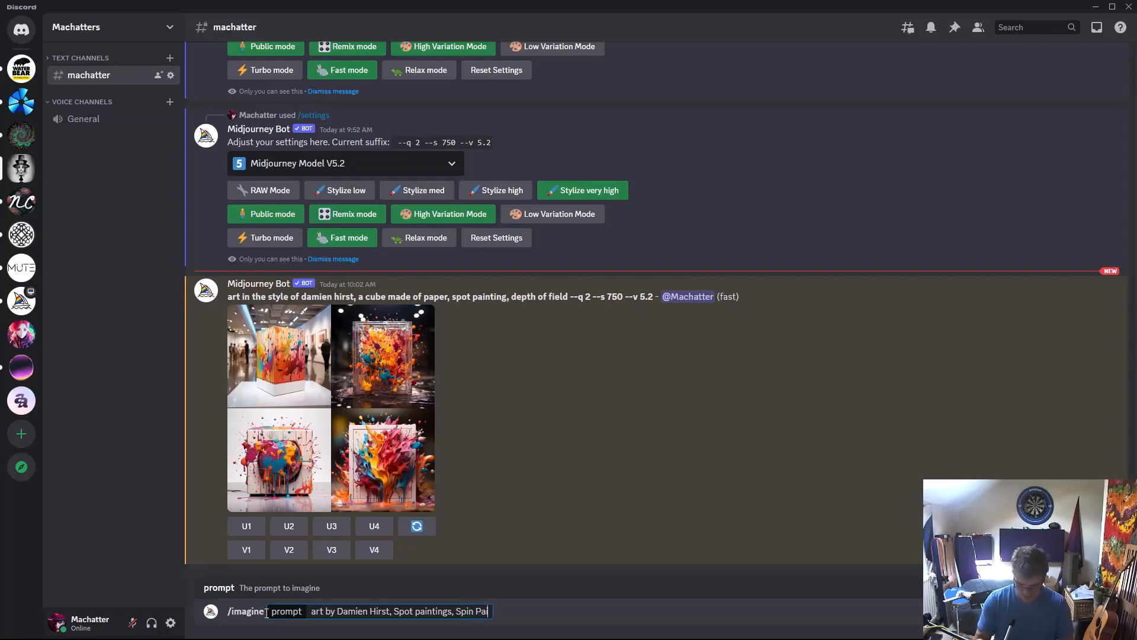
text(gs)
key(Return)
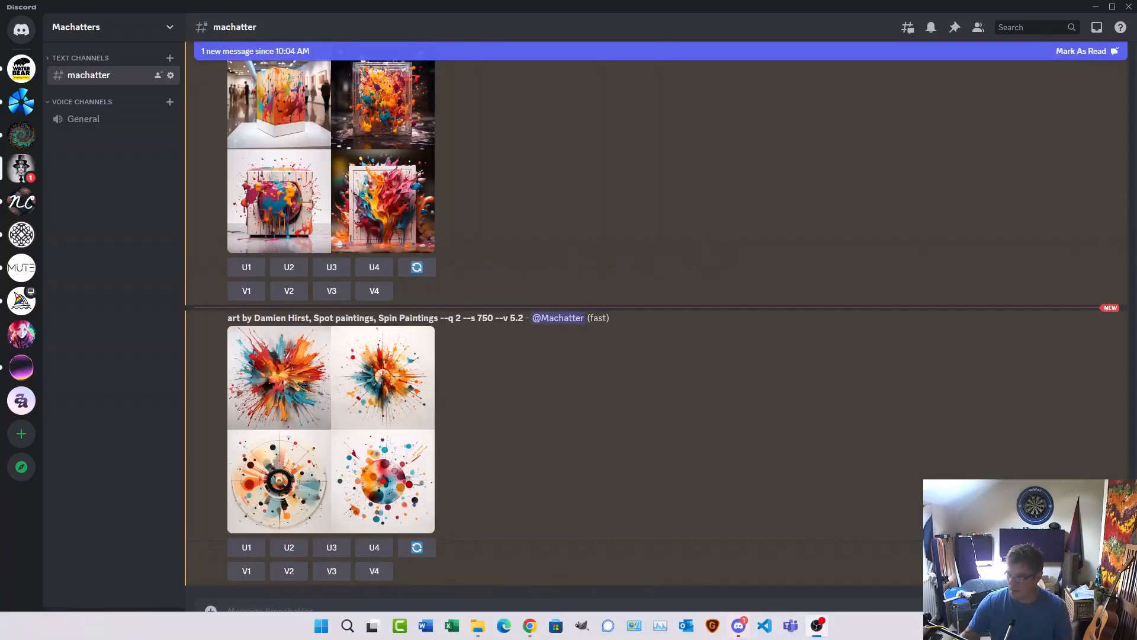
click(334, 439)
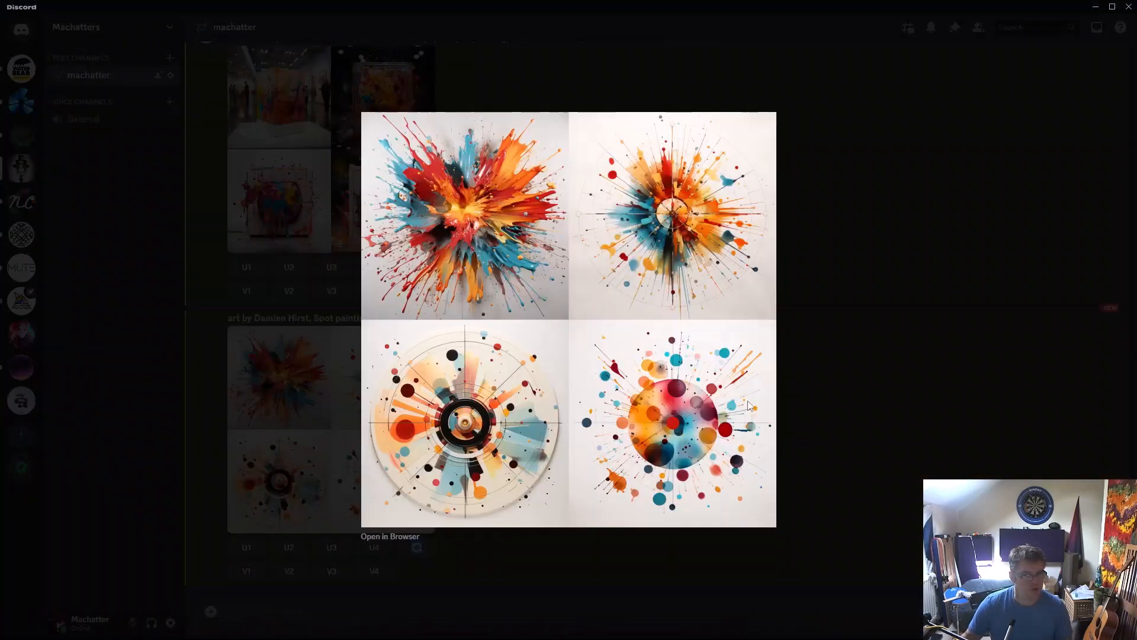
click(549, 588)
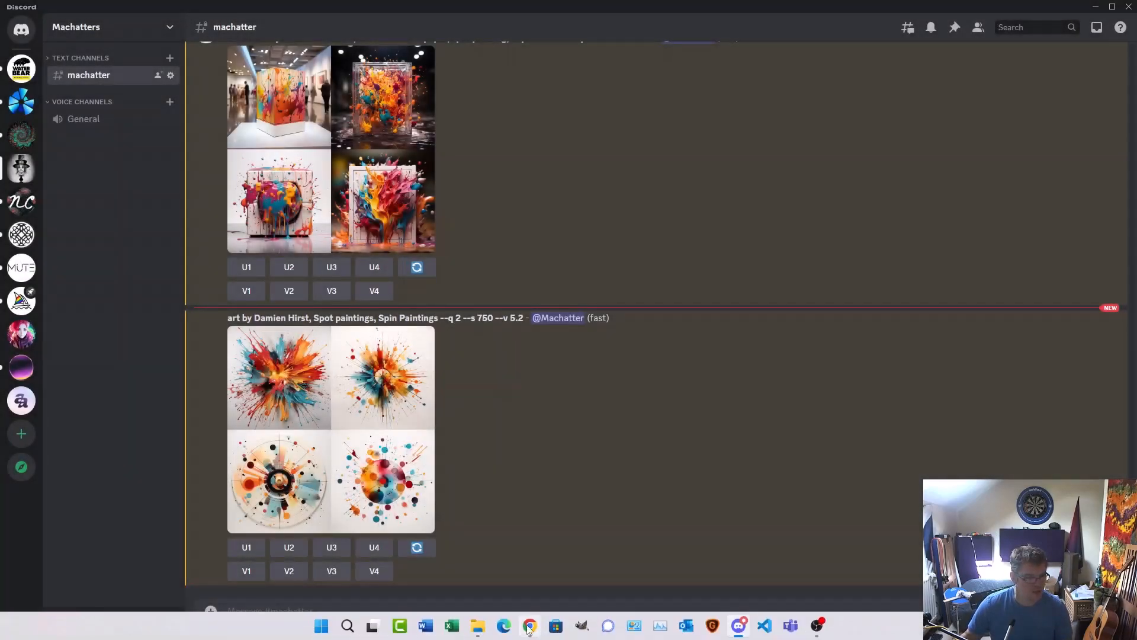
- Switch to Chrome, search Google Images for "damien hirst", and look through the artworks for reference
click(530, 625)
triple_click(251, 96)
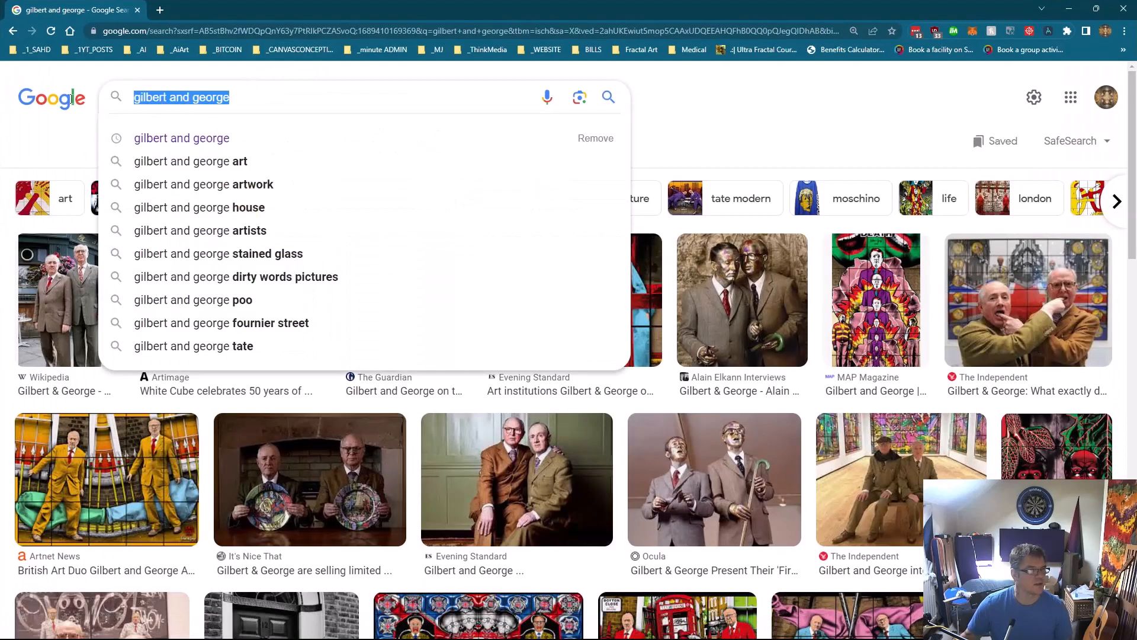
text(damien hirst)
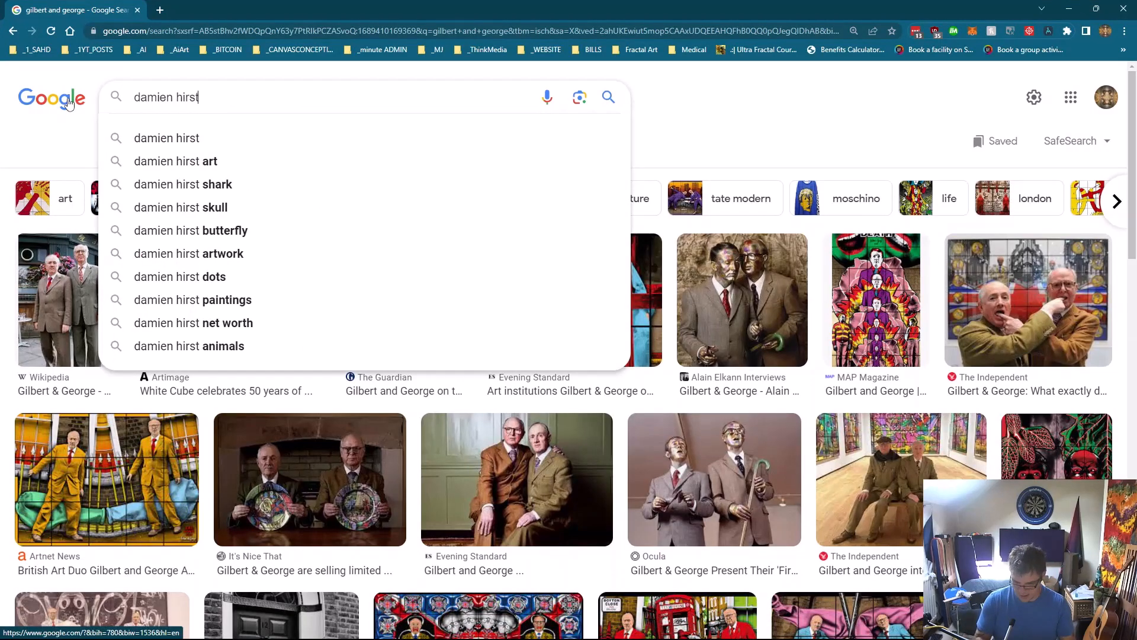
key(Return)
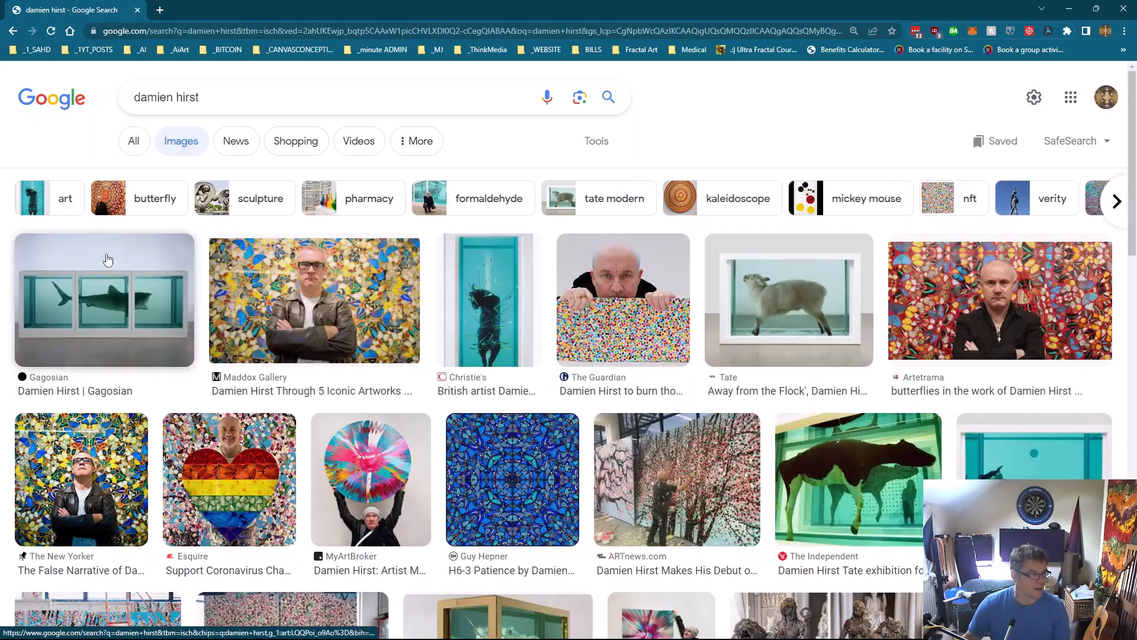
scroll(504, 241, down, 4)
scroll(504, 241, up, 3)
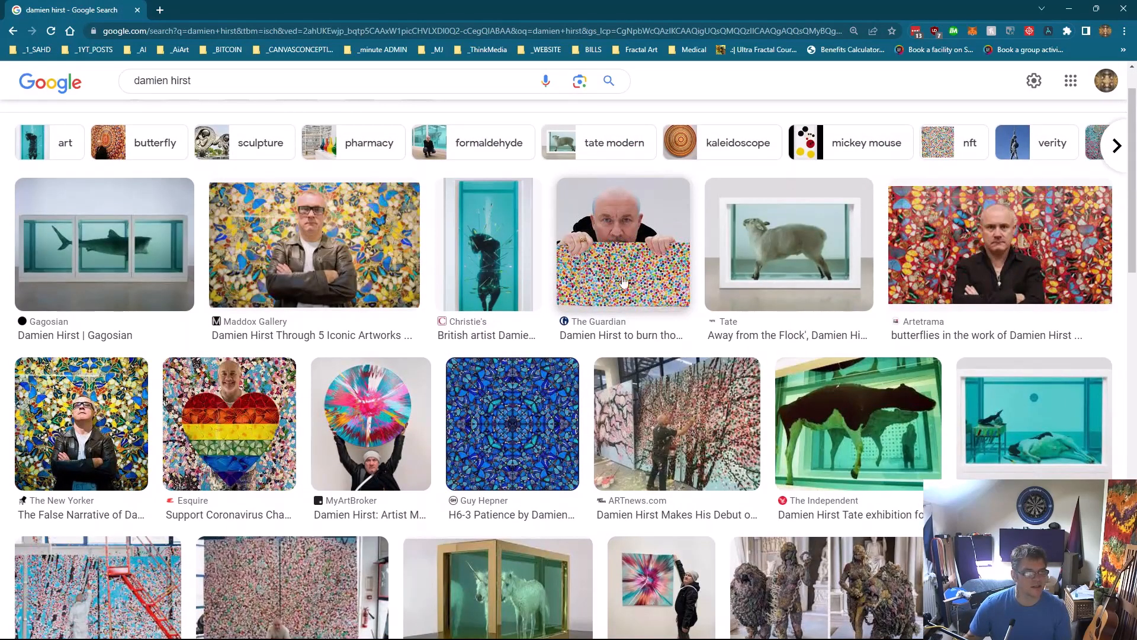
scroll(597, 287, down, 3)
scroll(597, 287, down, 3)
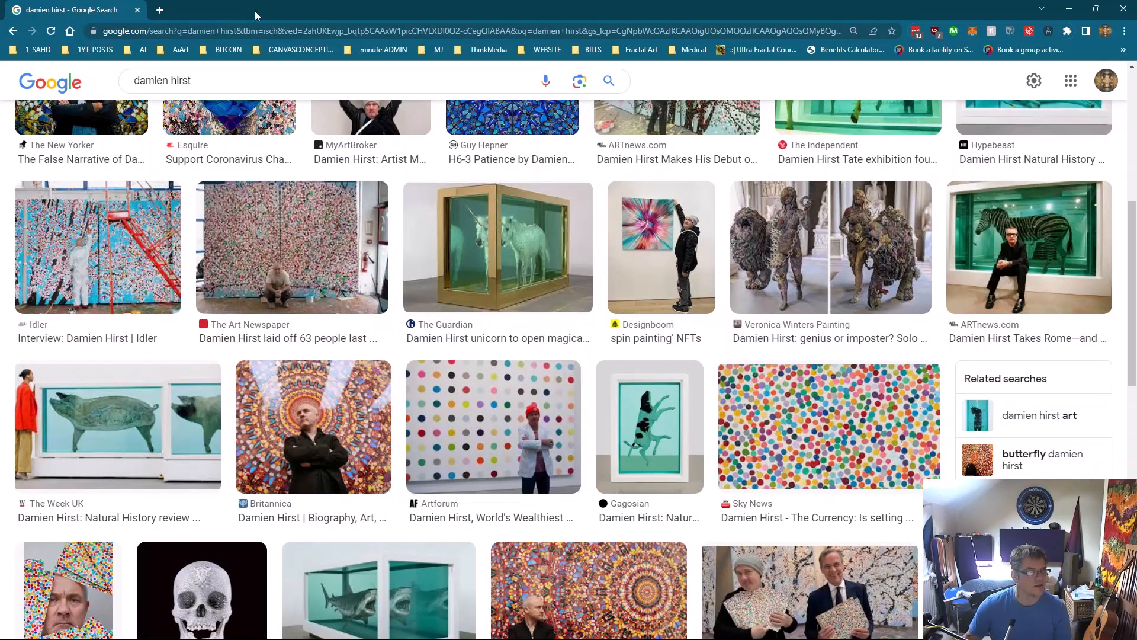
click(1069, 9)
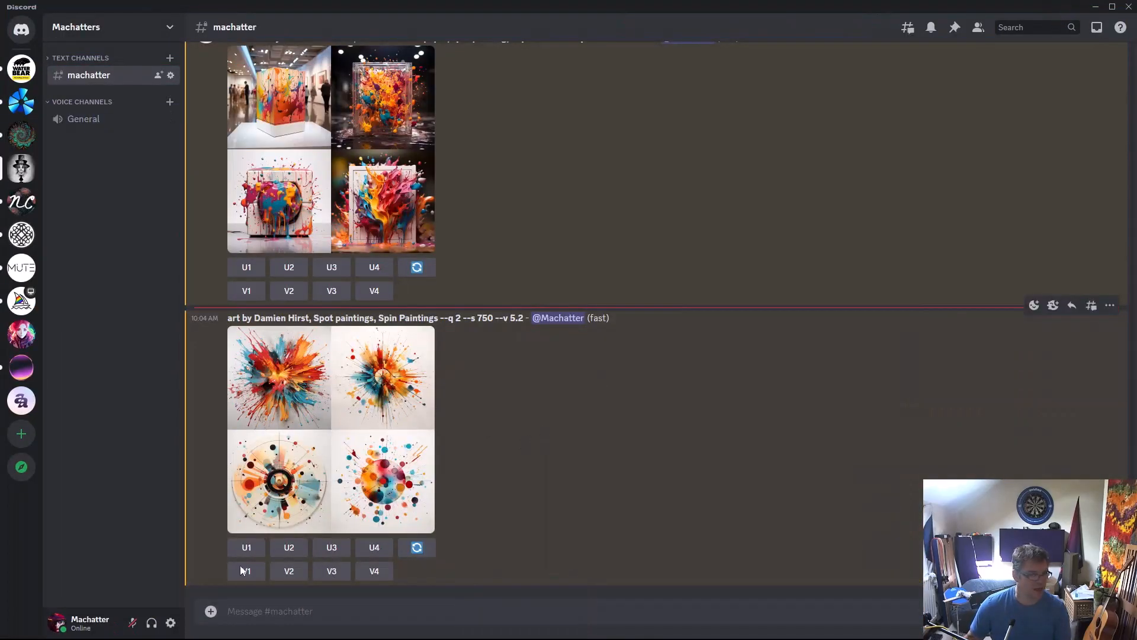
- Back in Discord, copy the prompt text "art by Damien Hirst, Spot paintings, Spin Paintings" into a new /imagine command
click(249, 609)
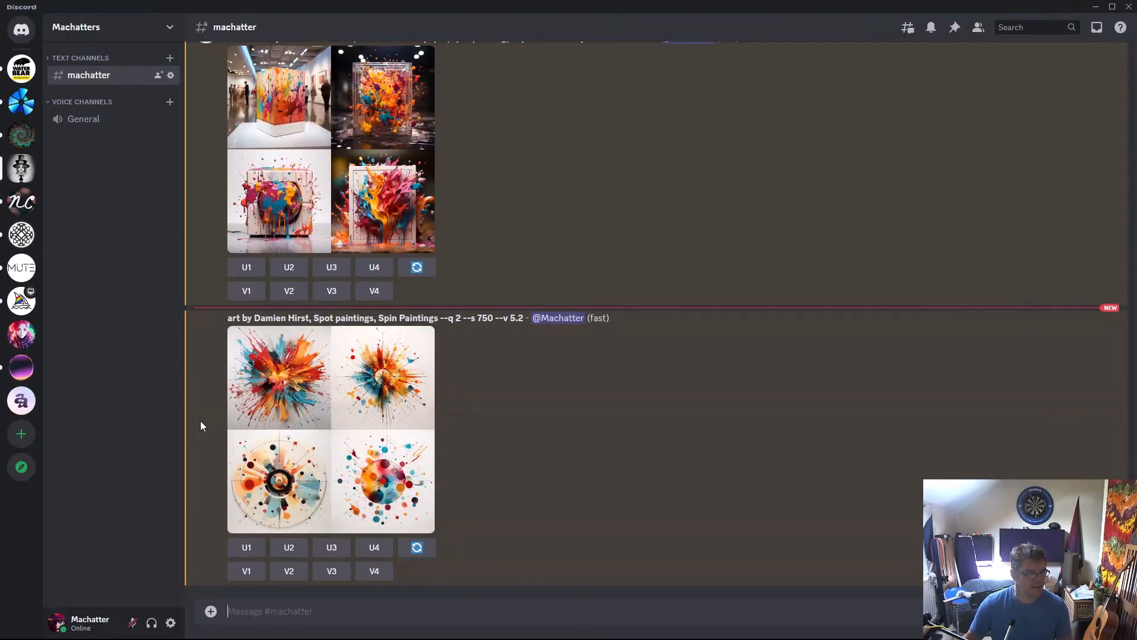
drag(230, 321, 437, 318)
right_click(437, 318)
click(456, 324)
click(317, 608)
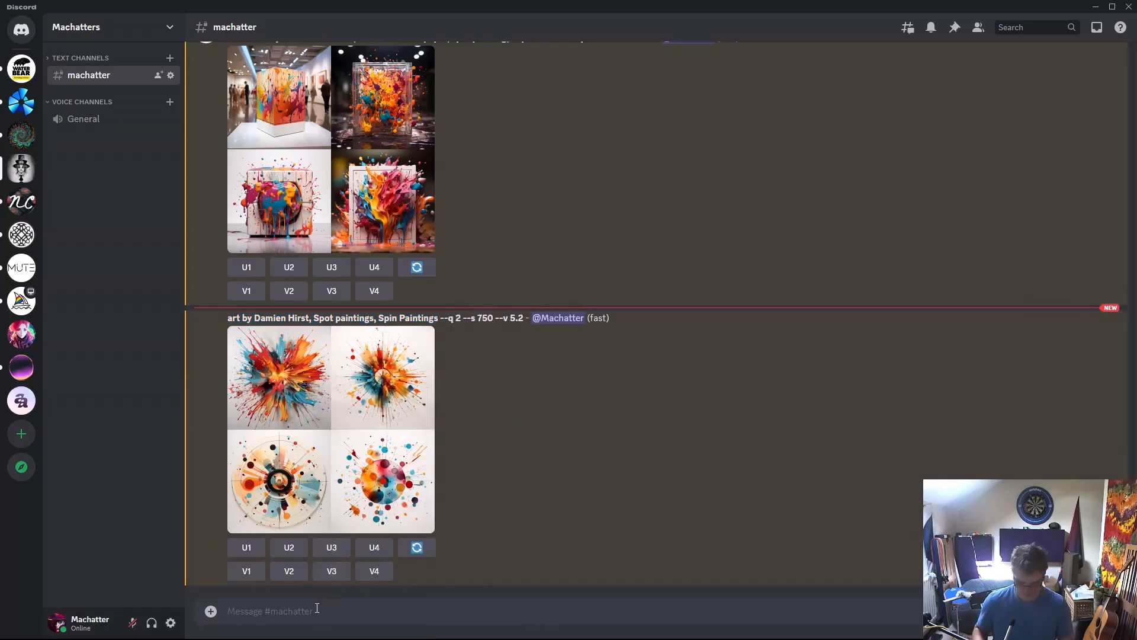
text(/im)
key(Tab)
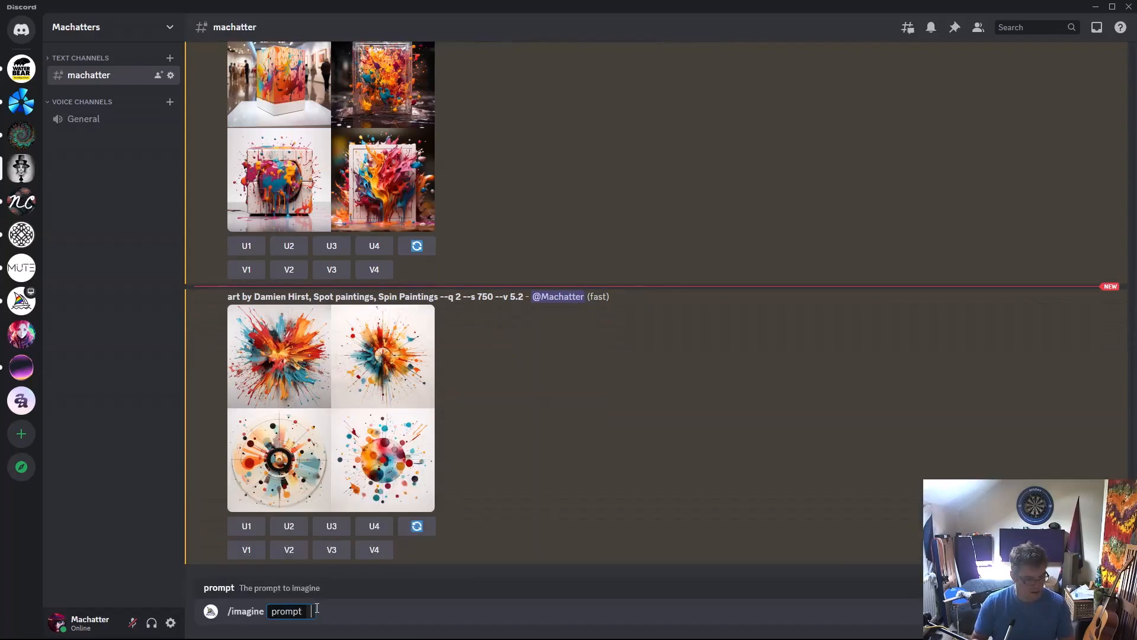
key(ctrl+v)
- Rewrite the /imagine prompt as "art by Damien Hirst, Spot paintings of anime characters," by replacing the Spin Paintings part
key(BackSpace)
key(BackSpace)
key(BackSpace)
key(BackSpace)
key(BackSpace)
key(BackSpace)
key(BackSpace)
key(BackSpace)
key(BackSpace)
key(BackSpace)
key(BackSpace)
key(BackSpace)
key(BackSpace)
key(BackSpace)
key(BackSpace)
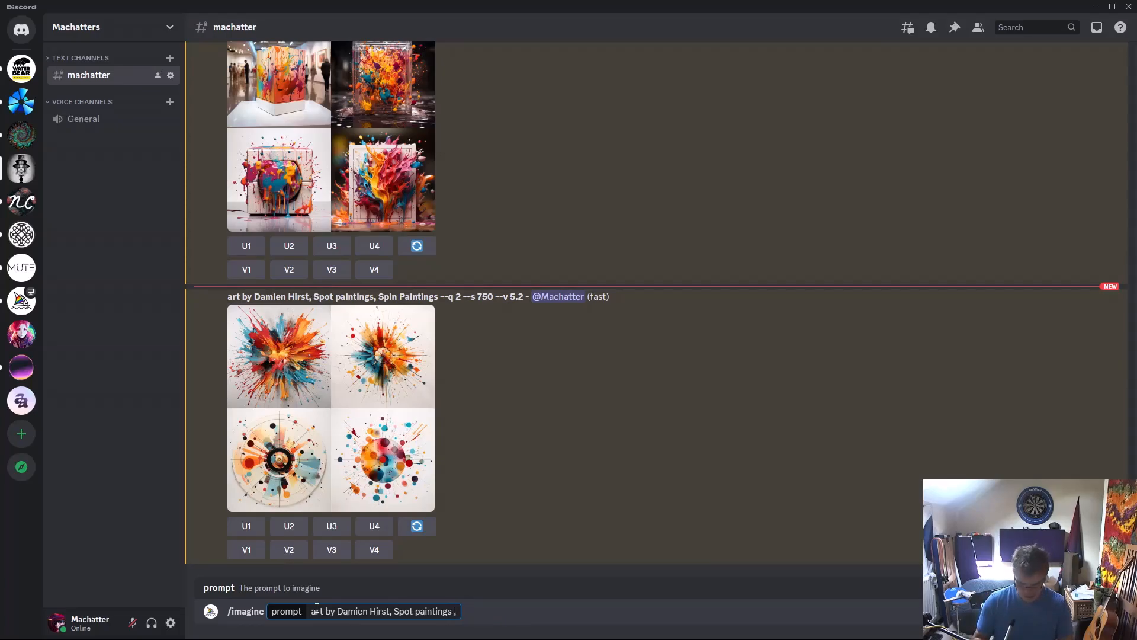
text(of )
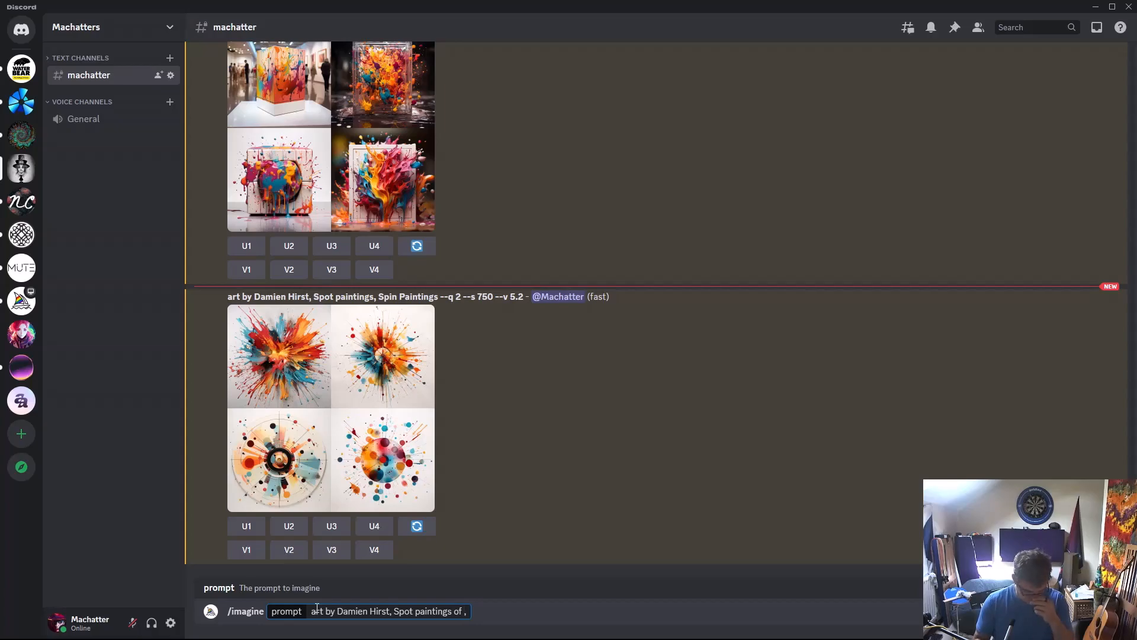
text(anime characvtyers)
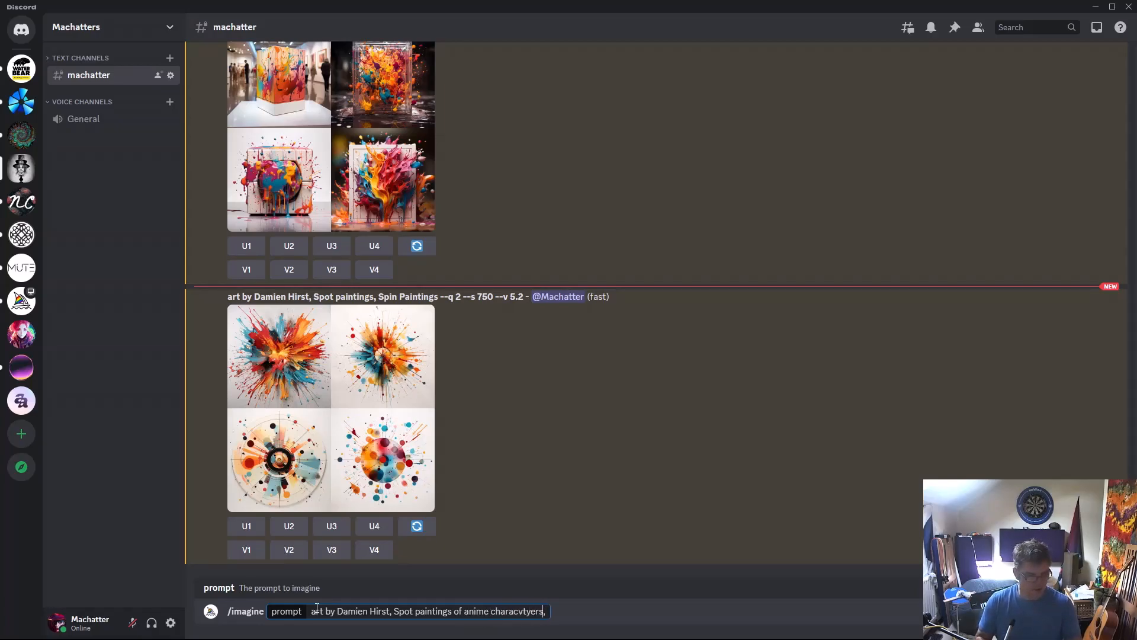
key(BackSpace)
key(BackSpace)
key(BackSpace)
key(BackSpace)
text(ters,)
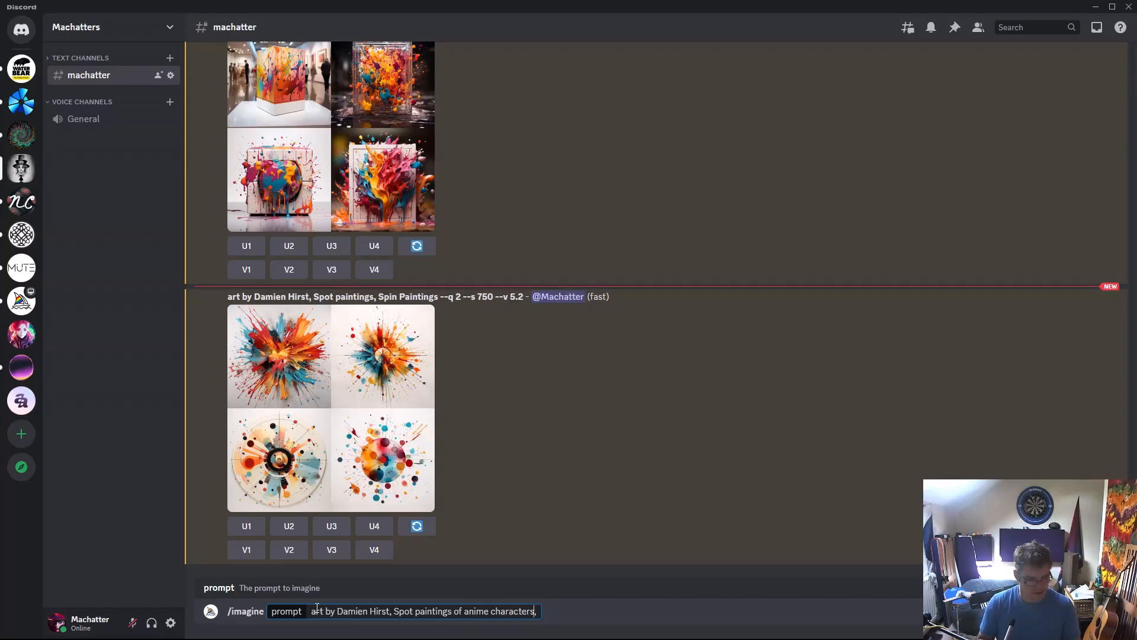
- Extend the prompt with "anime, damien hirst" and a 16:9 aspect ratio using --ar 16:9
text( anime,)
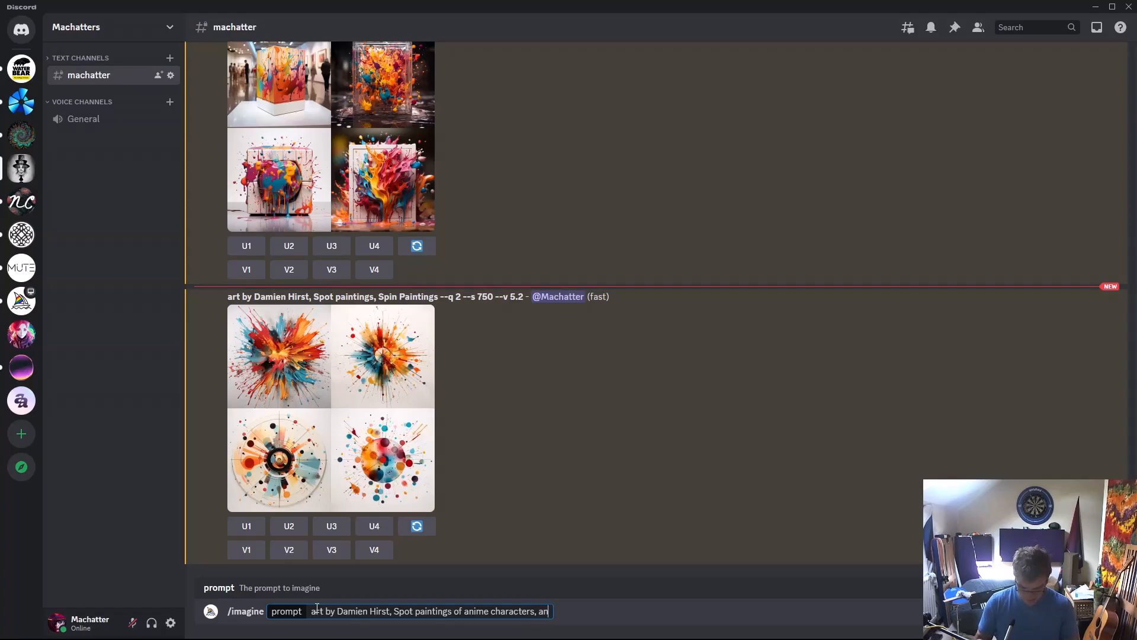
key(BackSpace)
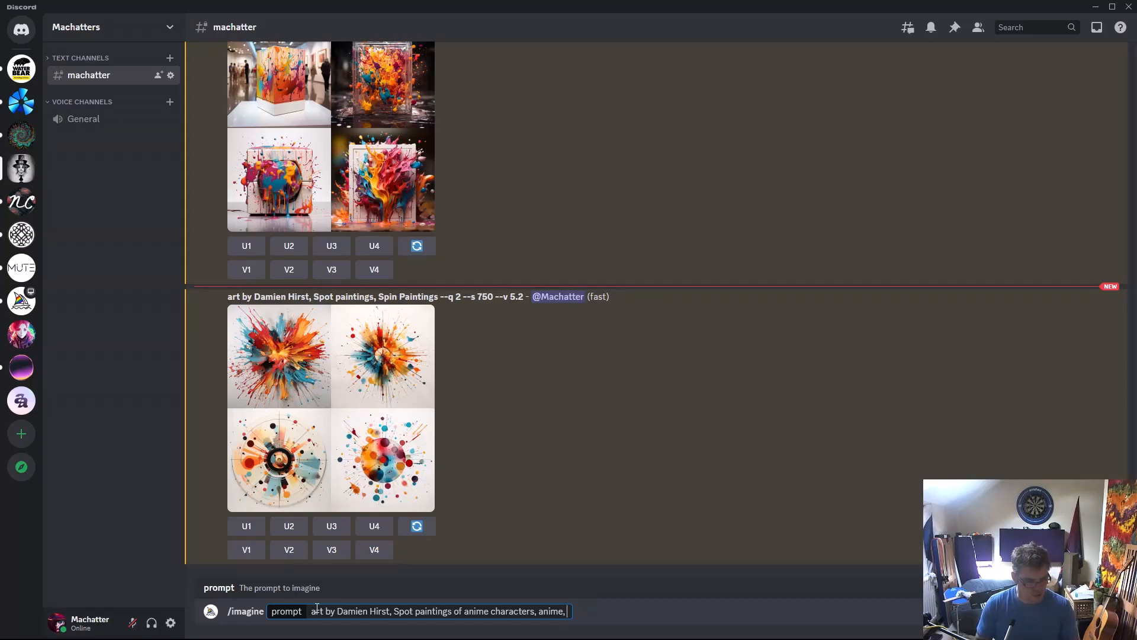
text(damien hirst)
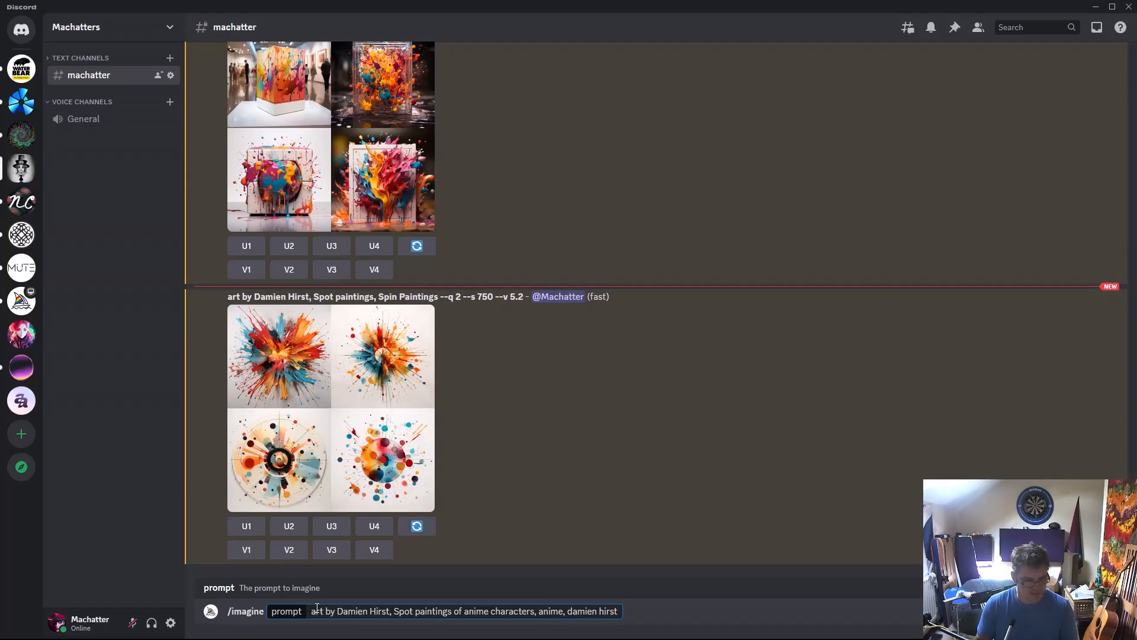
text( --ar)
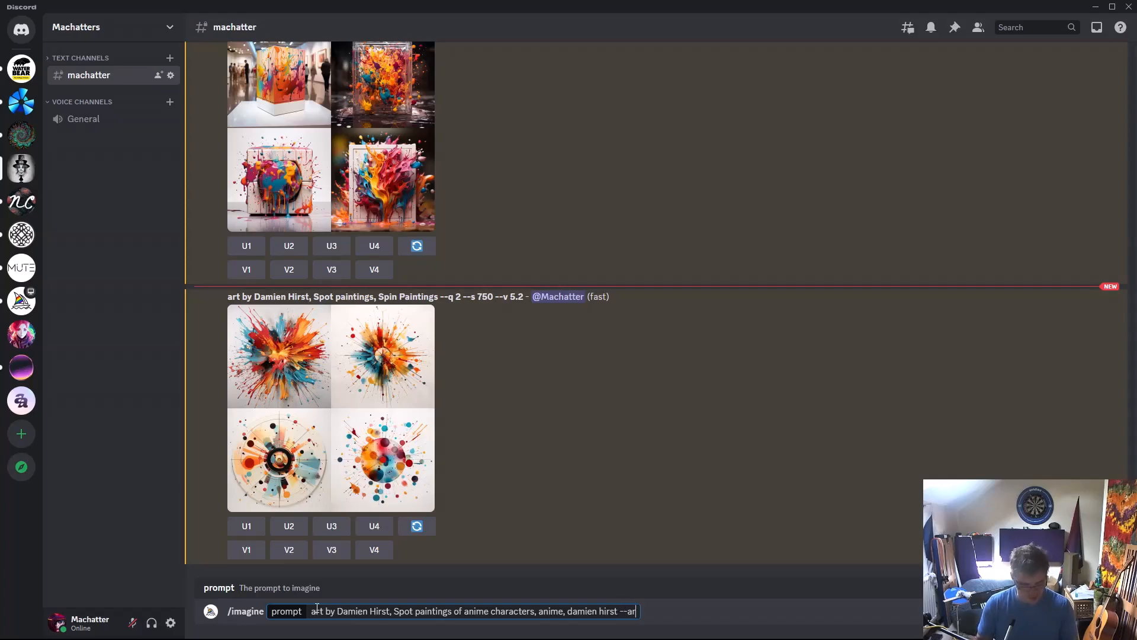
text( 16:9)
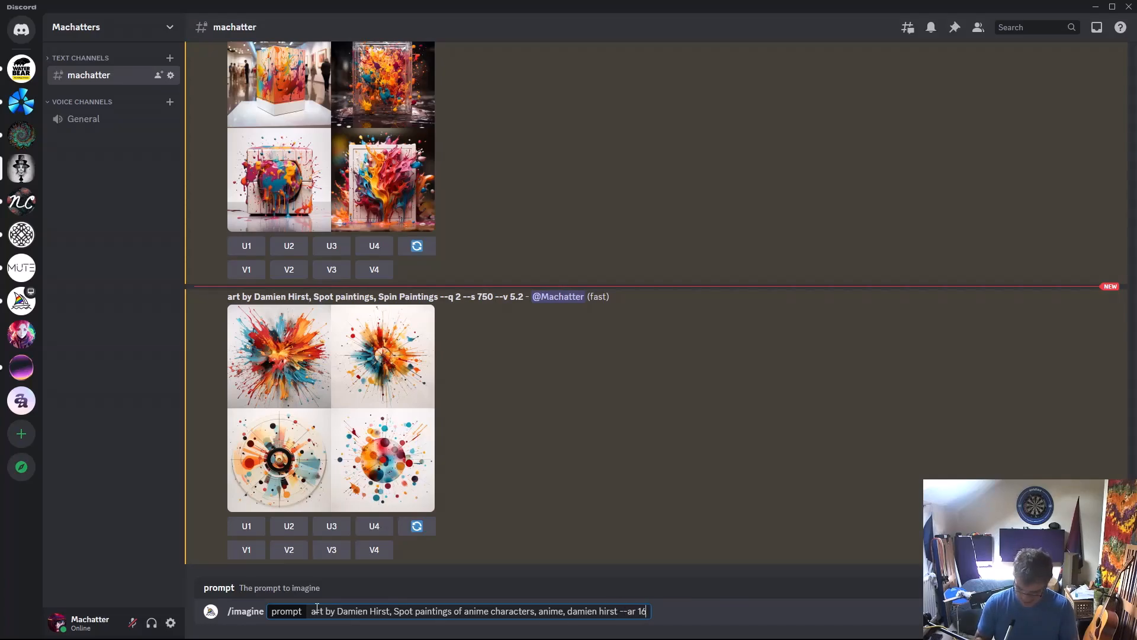
- Copy the whole anime prompt text and clear the unsent /imagine command from the message field
key(shift+Left)
key(shift+Left)
key(shift+Left)
key(shift+Left)
key(shift+Left)
key(shift+Left)
key(shift+Left)
key(shift+Left)
key(shift+Left)
key(shift+Left)
key(shift+Left)
key(shift+Left)
key(shift+Left)
key(shift+Left)
key(shift+Left)
key(shift+Left)
key(shift+Left)
key(shift+Left)
key(shift+Left)
key(shift+Left)
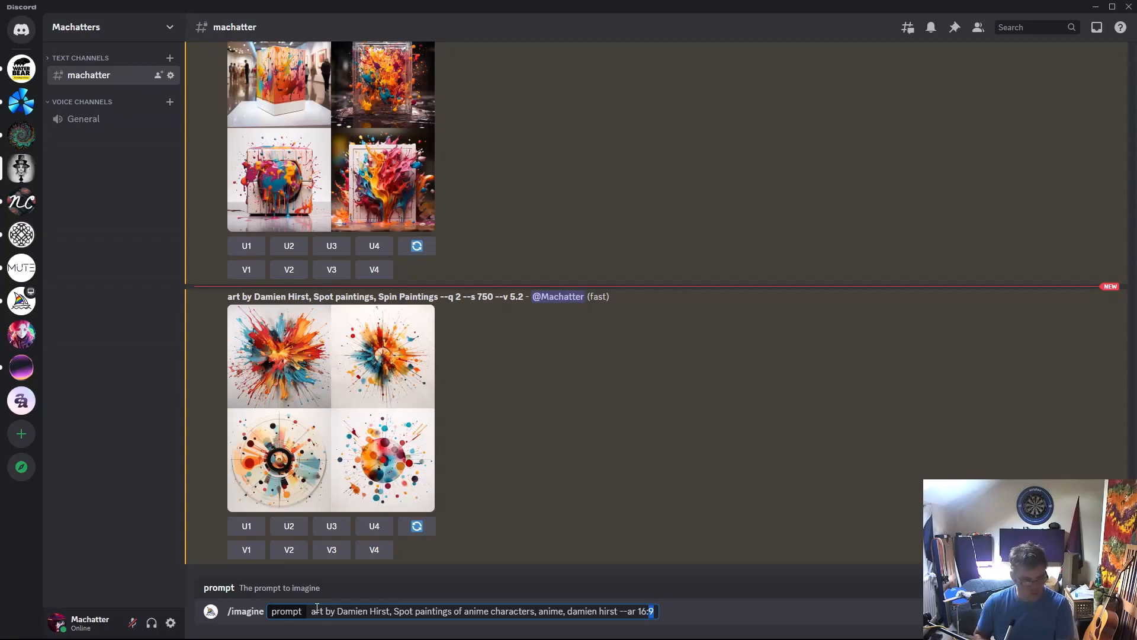
key(shift+Left)
key(shift+Left)
key(shift+Left)
key(shift+Left)
key(shift+Left)
key(shift+Left)
key(shift+Left)
key(shift+Left)
key(shift+Left)
key(shift+Left)
key(shift+Left)
key(shift+Left)
key(shift+Left)
key(shift+Left)
key(shift+Left)
key(shift+Left)
key(shift+Left)
key(shift+Left)
key(shift+Left)
key(shift+Left)
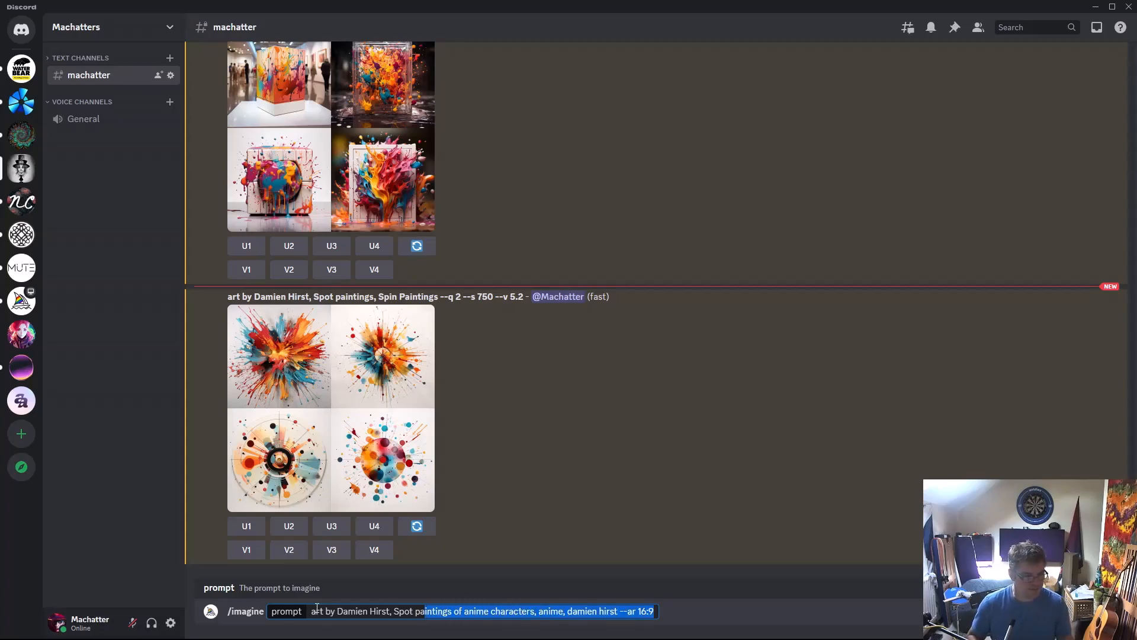
key(shift+Left)
key(shift+Left)
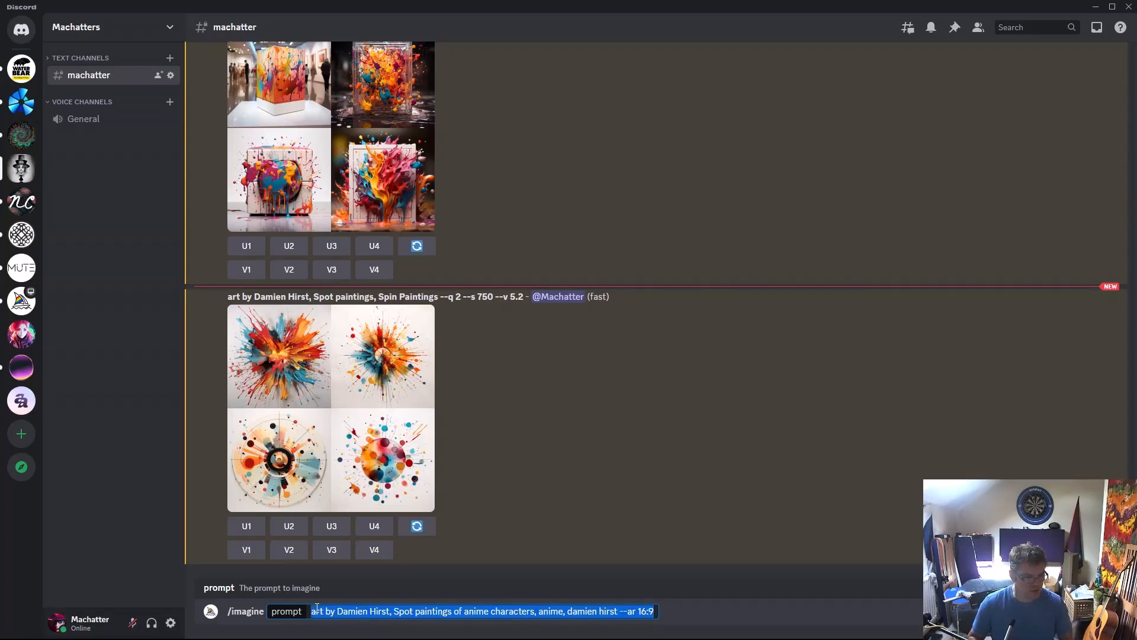
key(BackSpace)
key(BackSpace)
key(BackSpace)
key(BackSpace)
key(BackSpace)
key(BackSpace)
key(BackSpace)
key(BackSpace)
key(BackSpace)
key(BackSpace)
key(BackSpace)
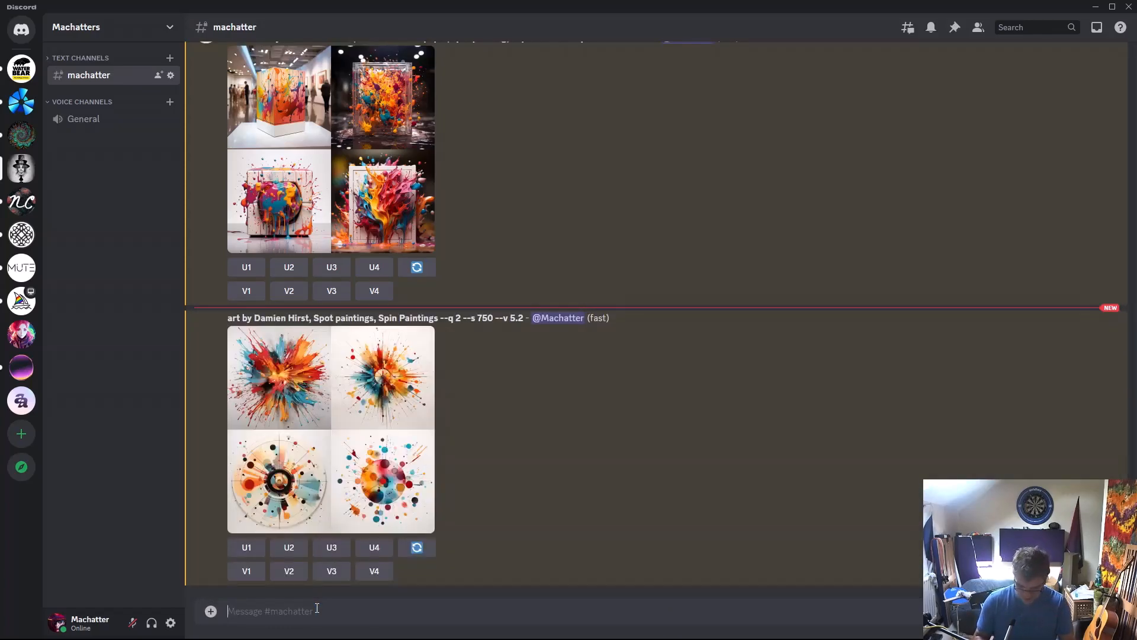
- Use the /settings command to set the model to Niji Model V5 with Expressive Style
text(/settings)
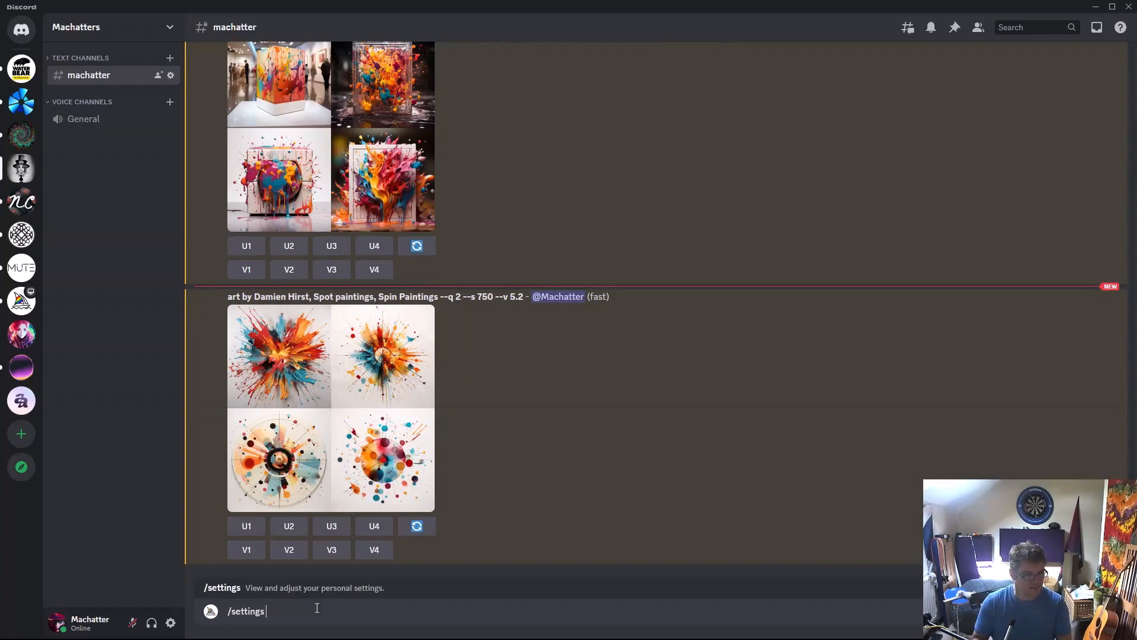
key(Return)
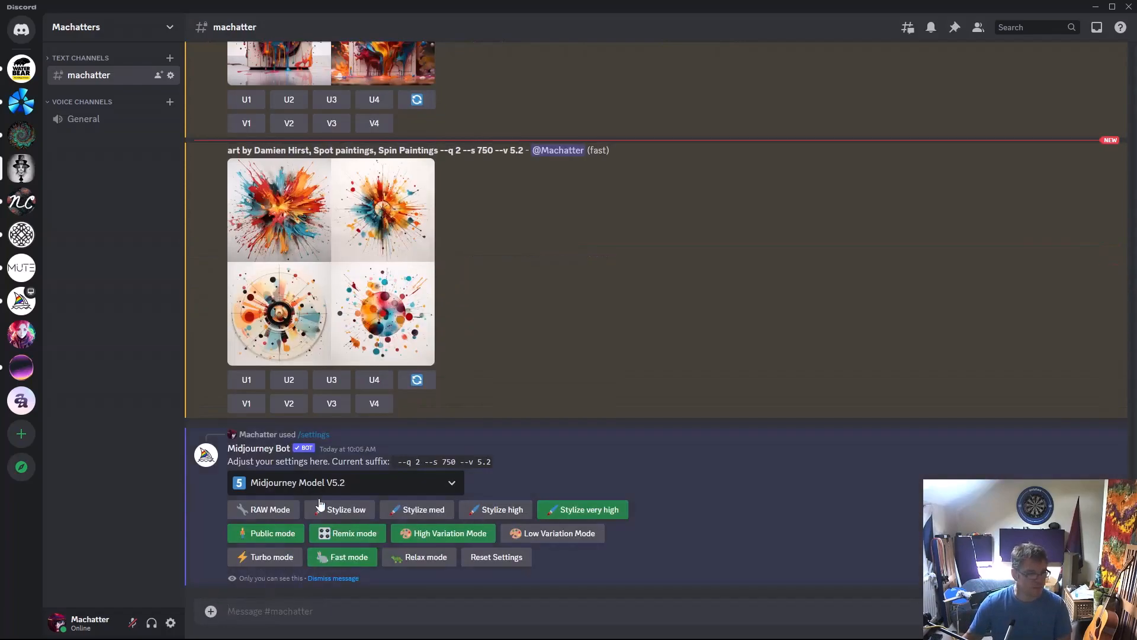
click(325, 484)
click(322, 583)
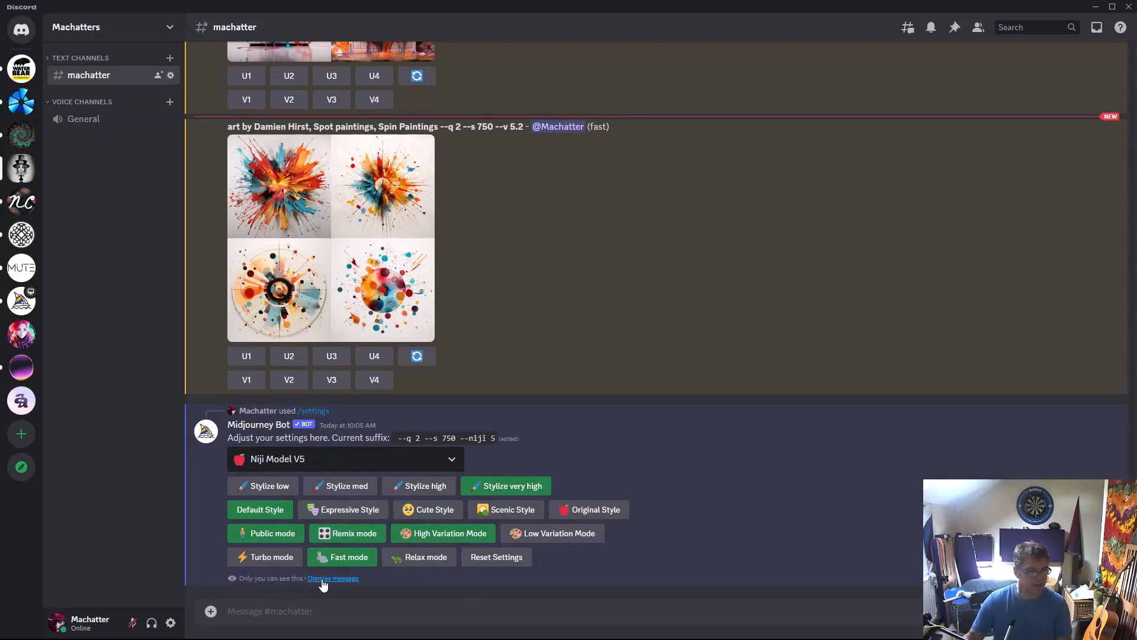
click(327, 510)
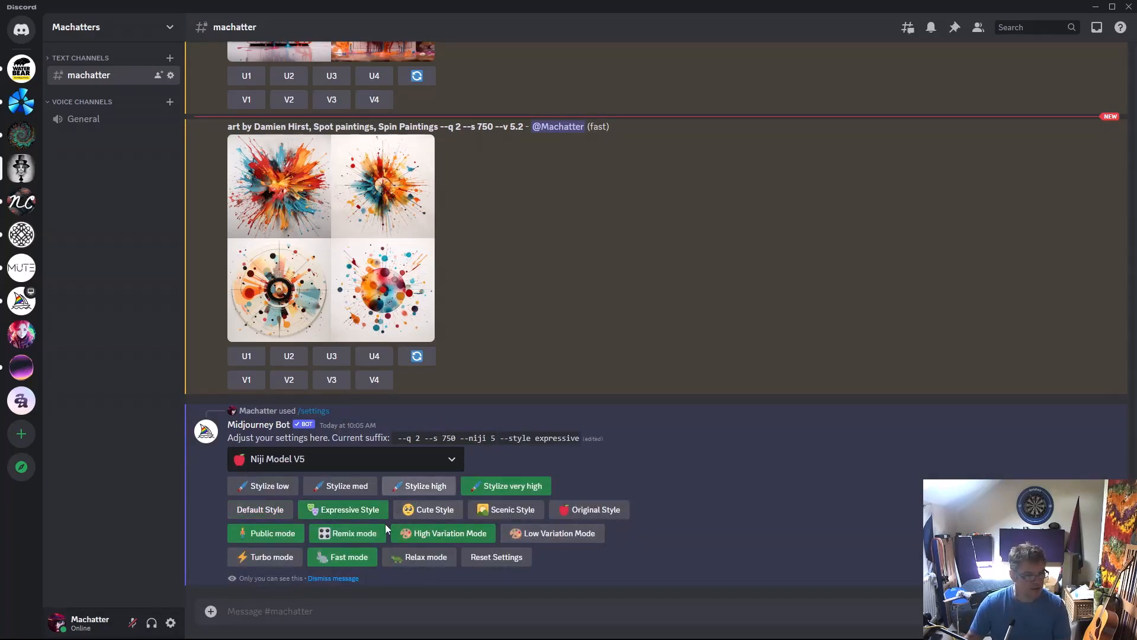
- Generate images with /imagine from the copied prompt "art by Damien Hirst, Spot paintings of anime characters, anime, damien hirst --ar 16:9"
text(/im)
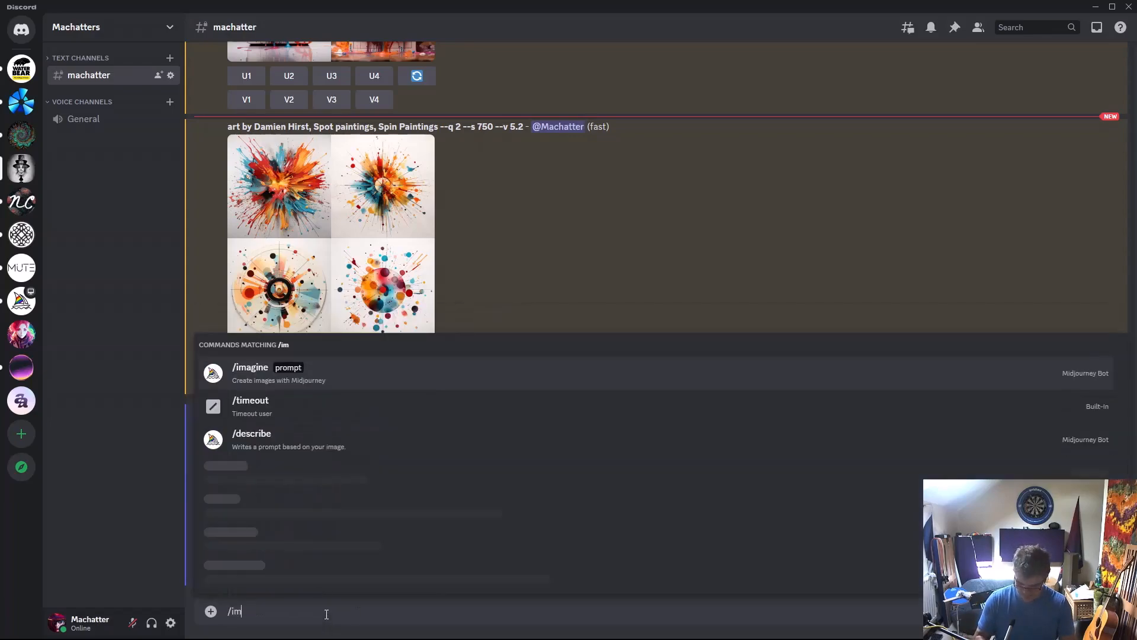
key(Tab)
key(ctrl+v)
key(Return)
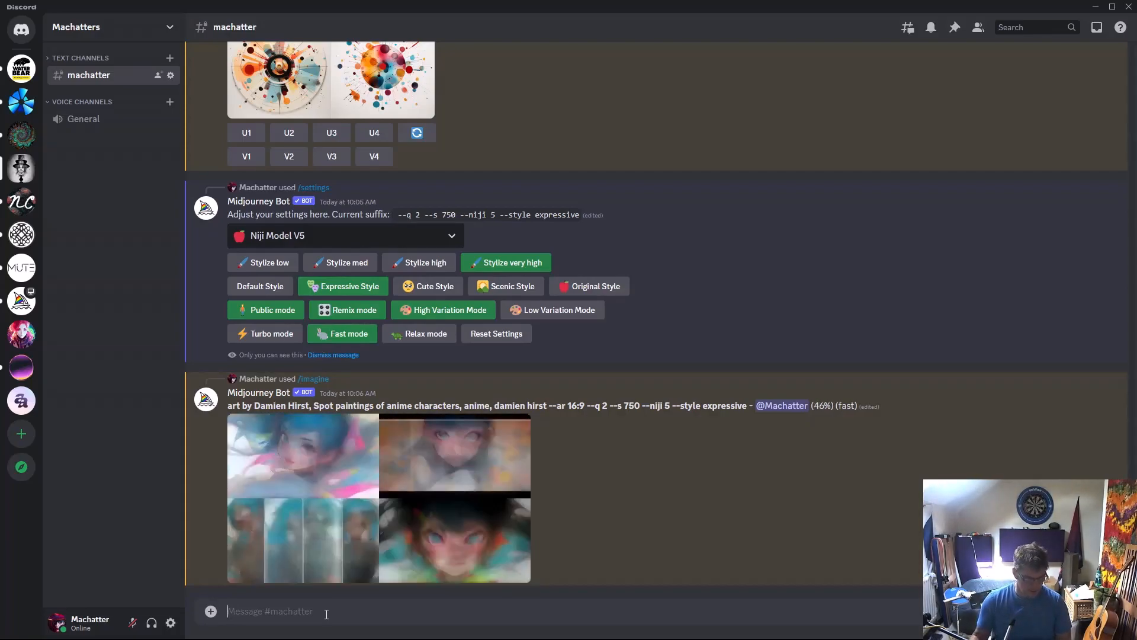
- Copy "art by Damien Hirst, Spot paintings of anime characters, anime, damien hirst --ar 16:9" from the bot's generation message
mouse_move(229, 406)
mouse_down()
mouse_move(591, 408)
mouse_move(579, 410)
mouse_up()
right_click(578, 409)
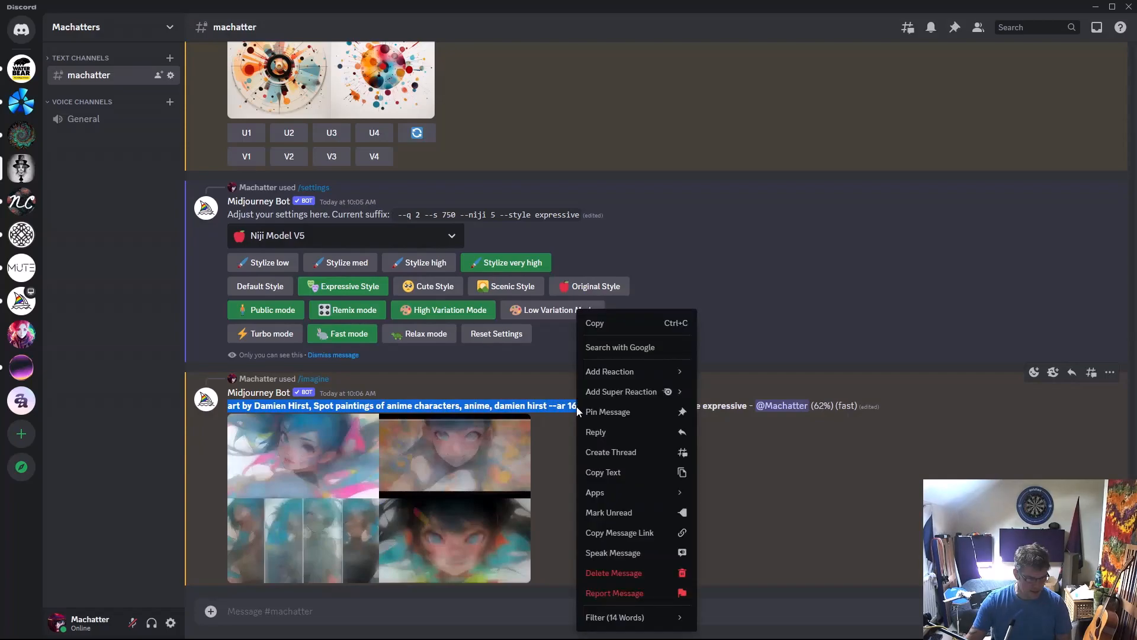
click(592, 320)
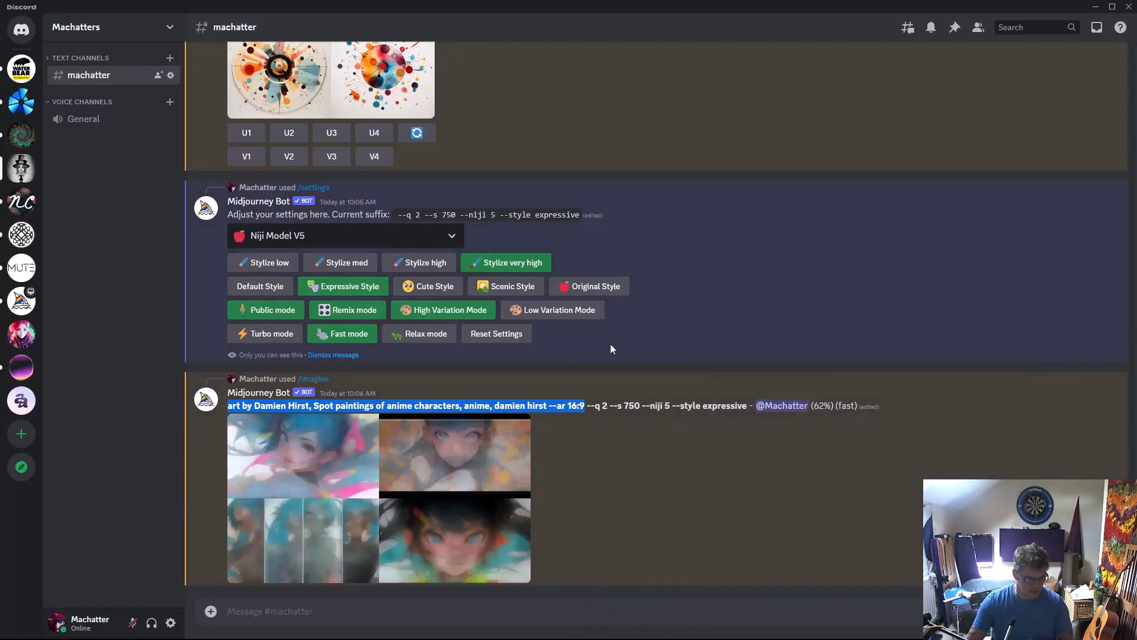
click(347, 609)
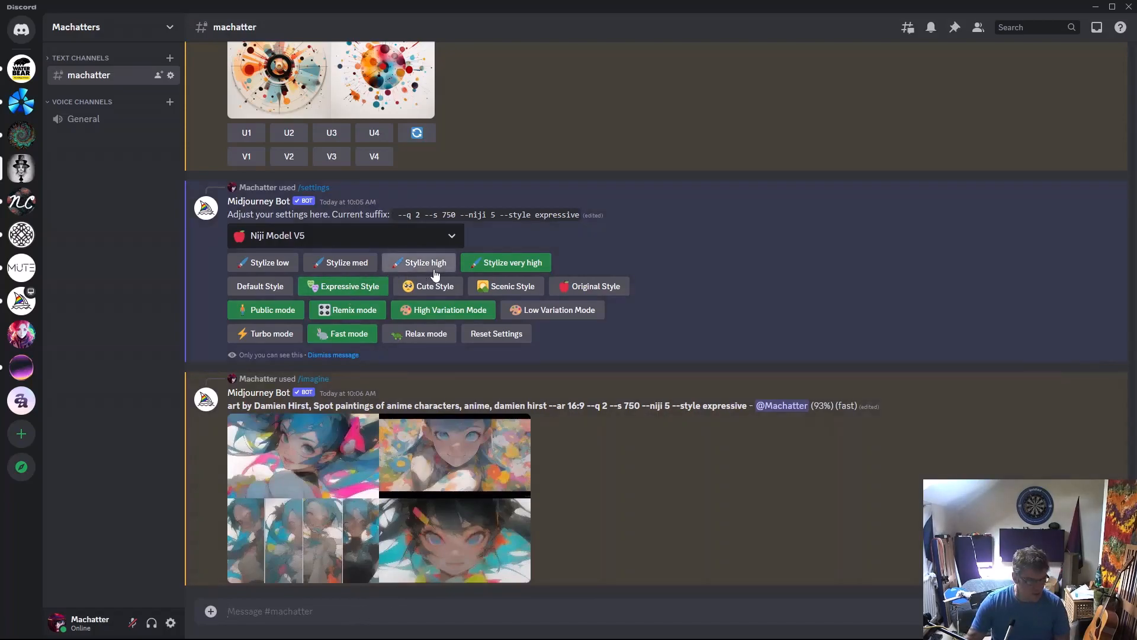
- Set the model to Midjourney Model V5.2 and view the generated anime image grid enlarged
click(409, 240)
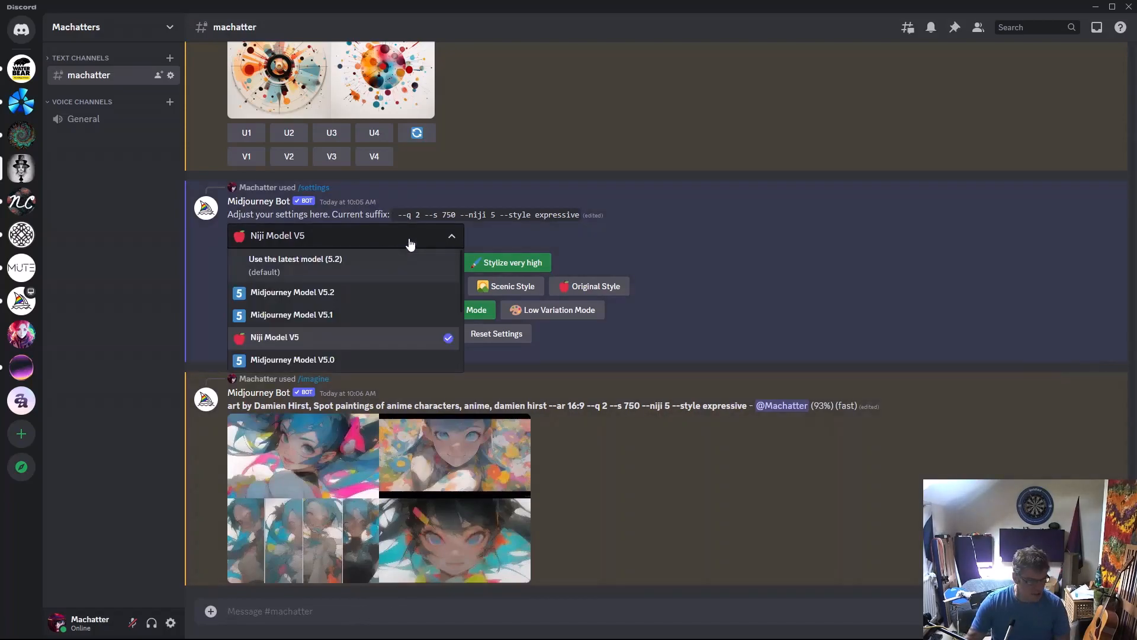
click(353, 292)
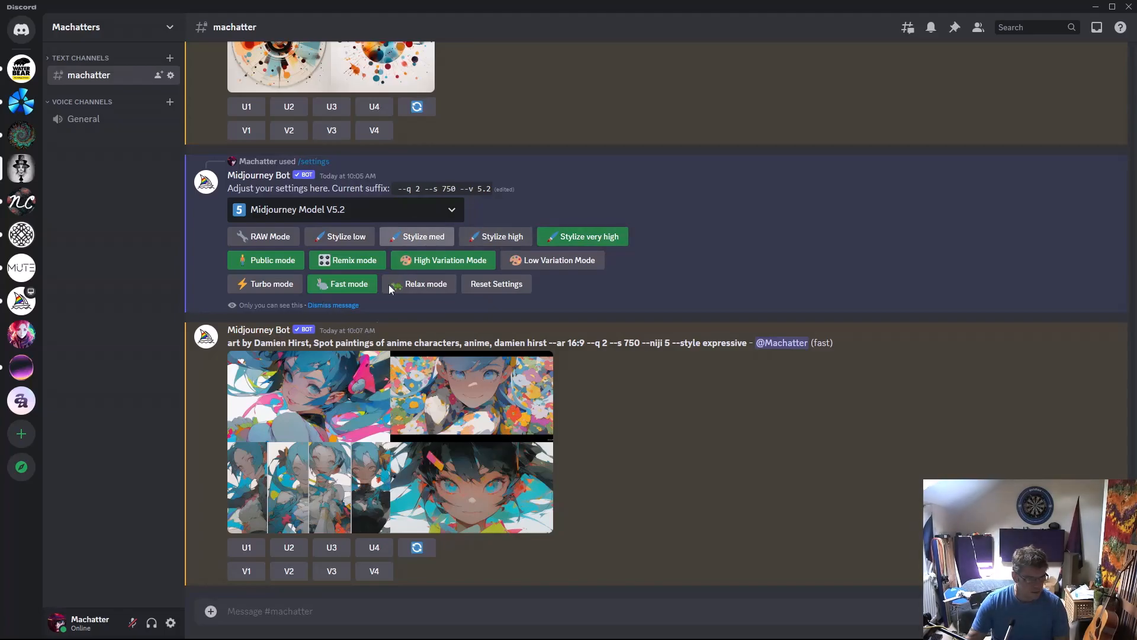
click(390, 449)
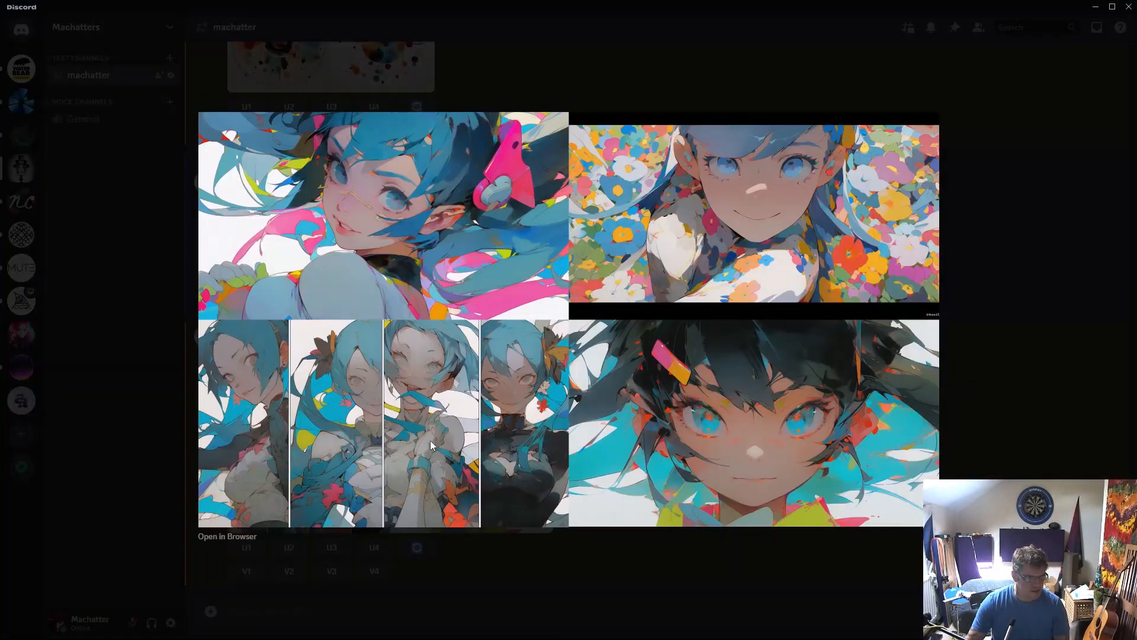
click(979, 386)
- Start a new /imagine command with the prompt text "spot painting,"
text(/imag)
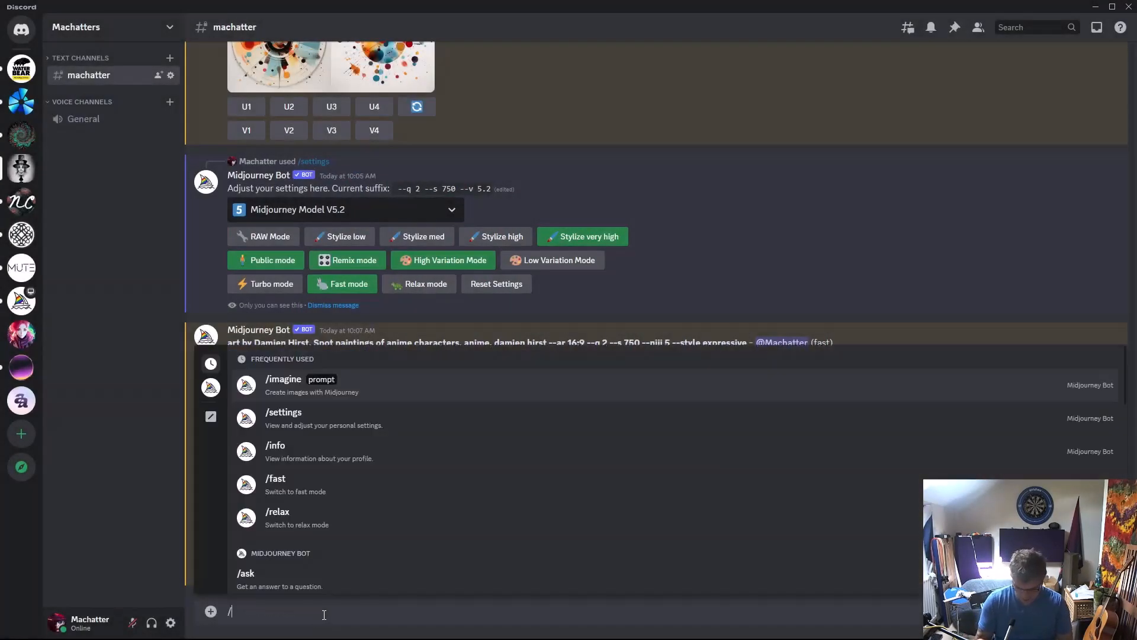
key(Tab)
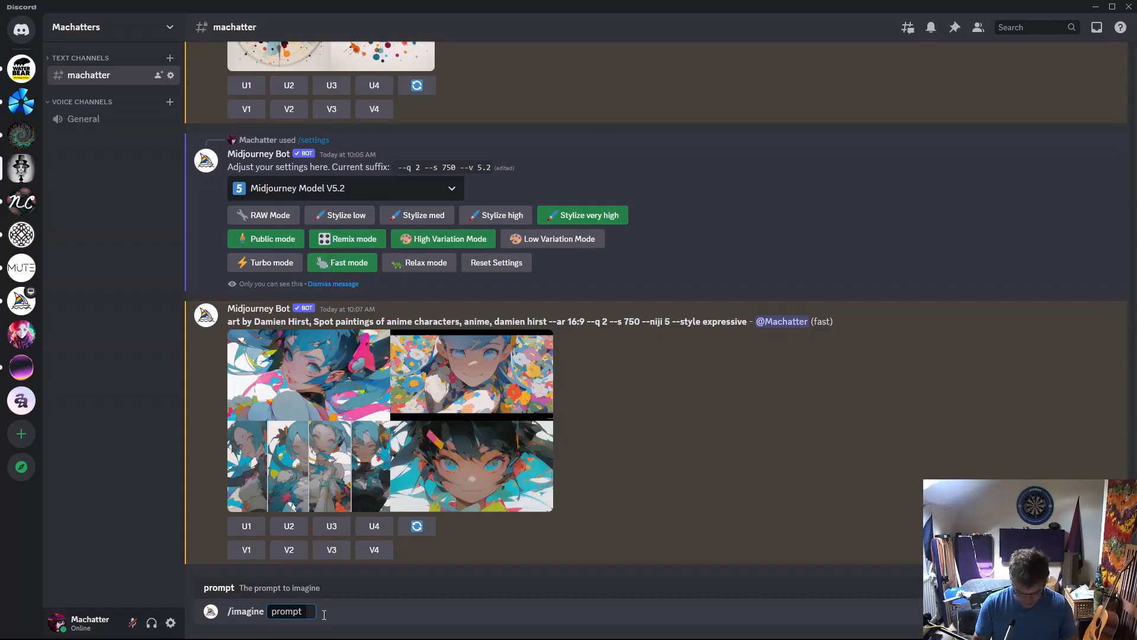
text(spot paint)
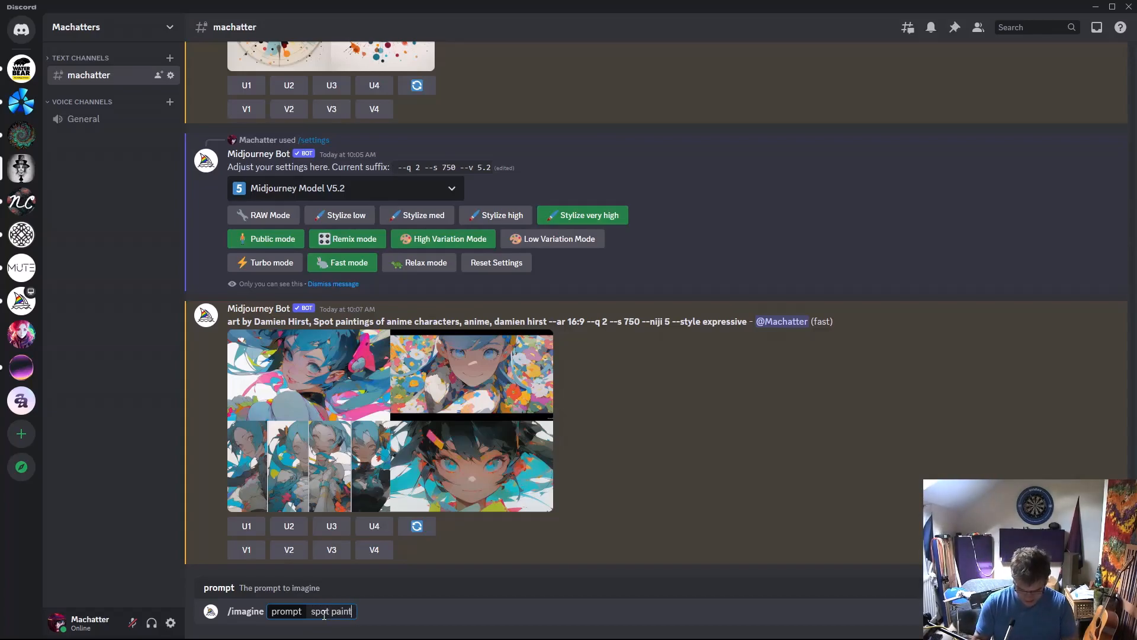
text(ing,)
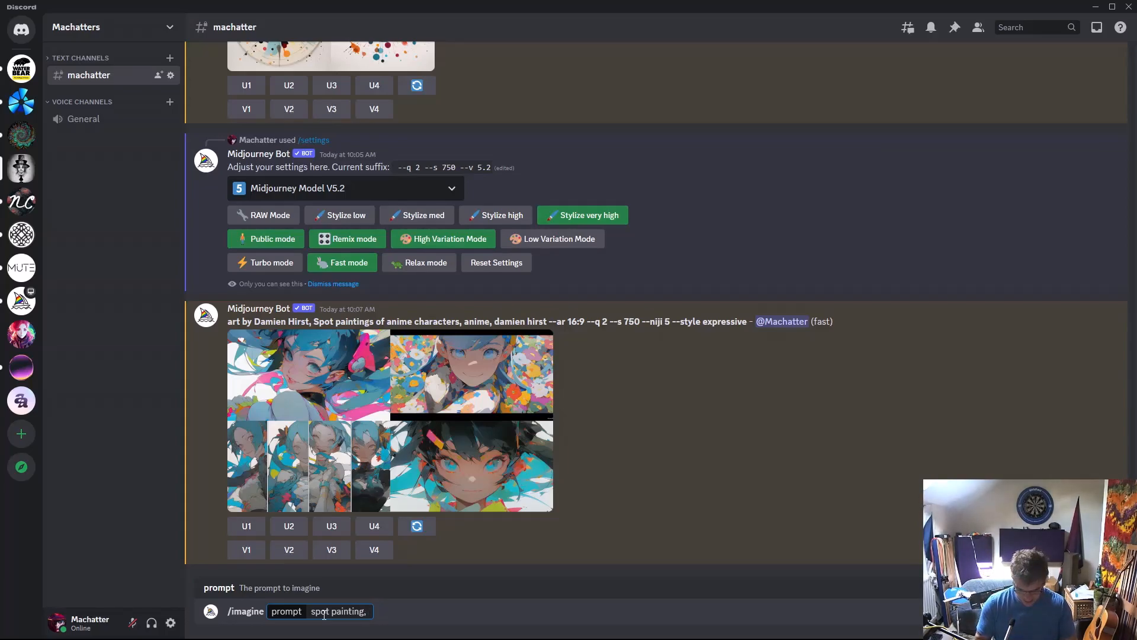
text(blue)
key(BackSpace)
key(BackSpace)
key(BackSpace)
key(BackSpace)
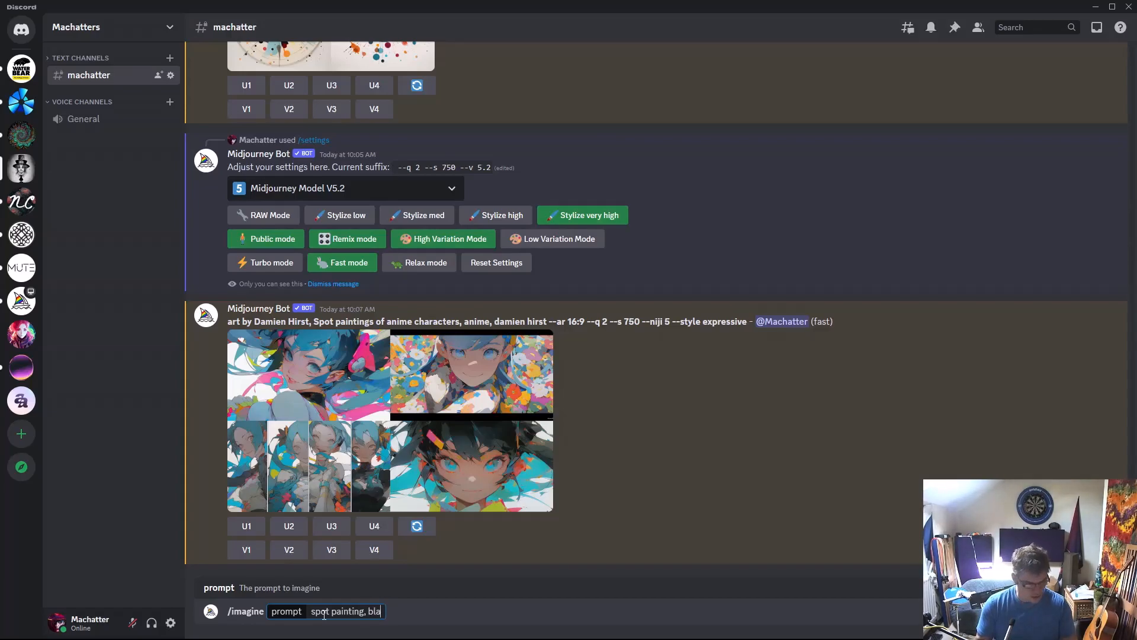
- Extend the /imagine prompt after "spot painting," with "psychedelic color scheme,"
text(psyche)
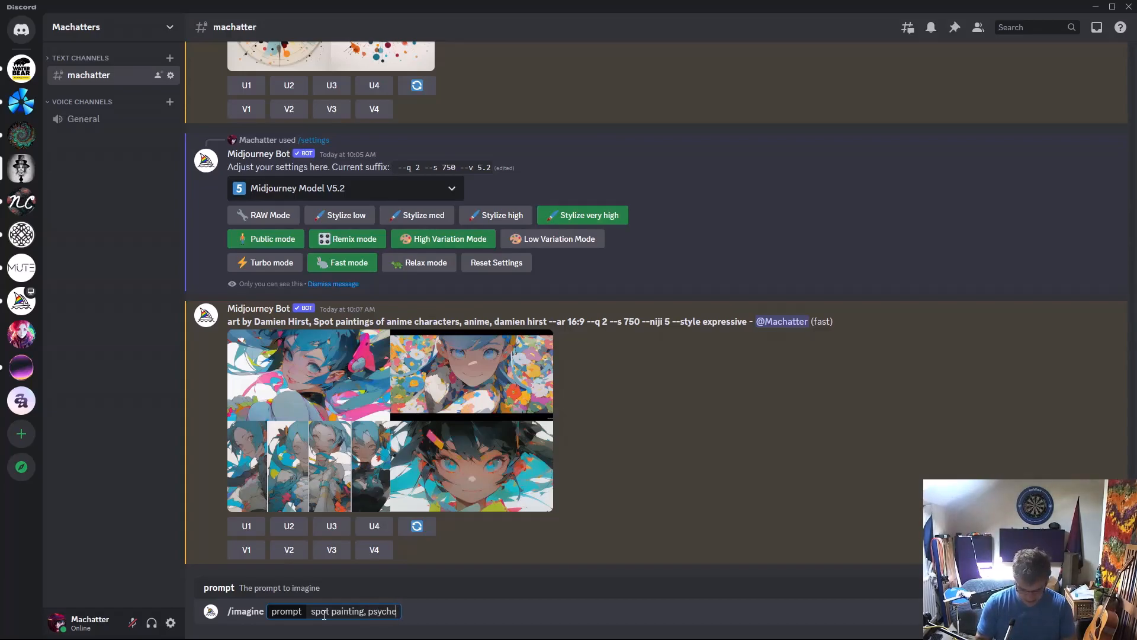
text(delic color )
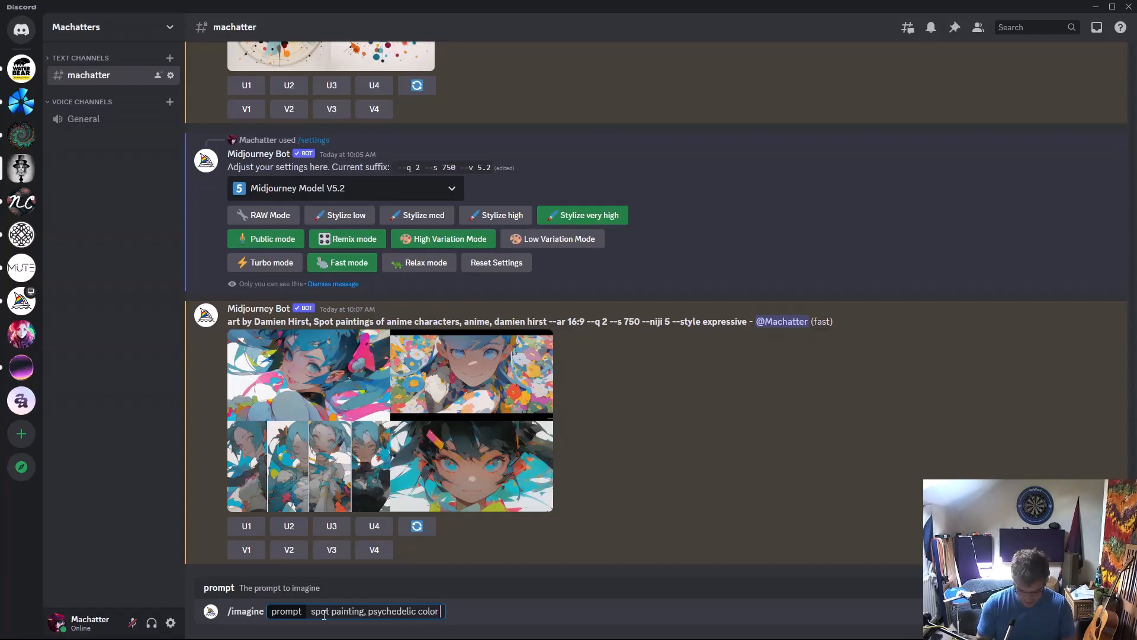
text(scheme, )
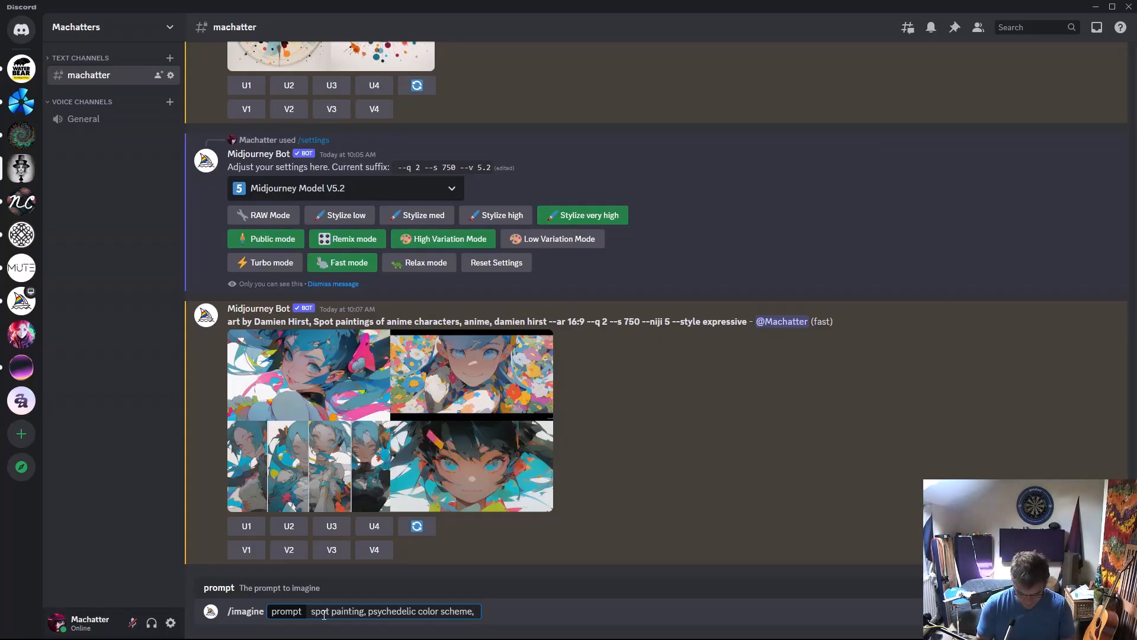
text(landsca)
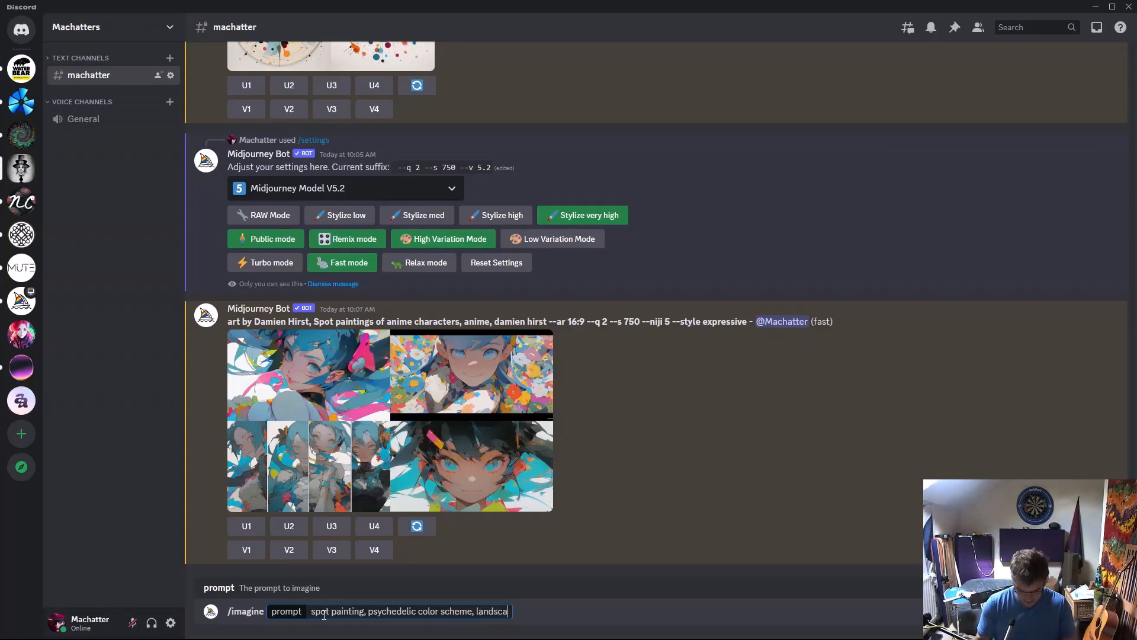
text(pe countrys)
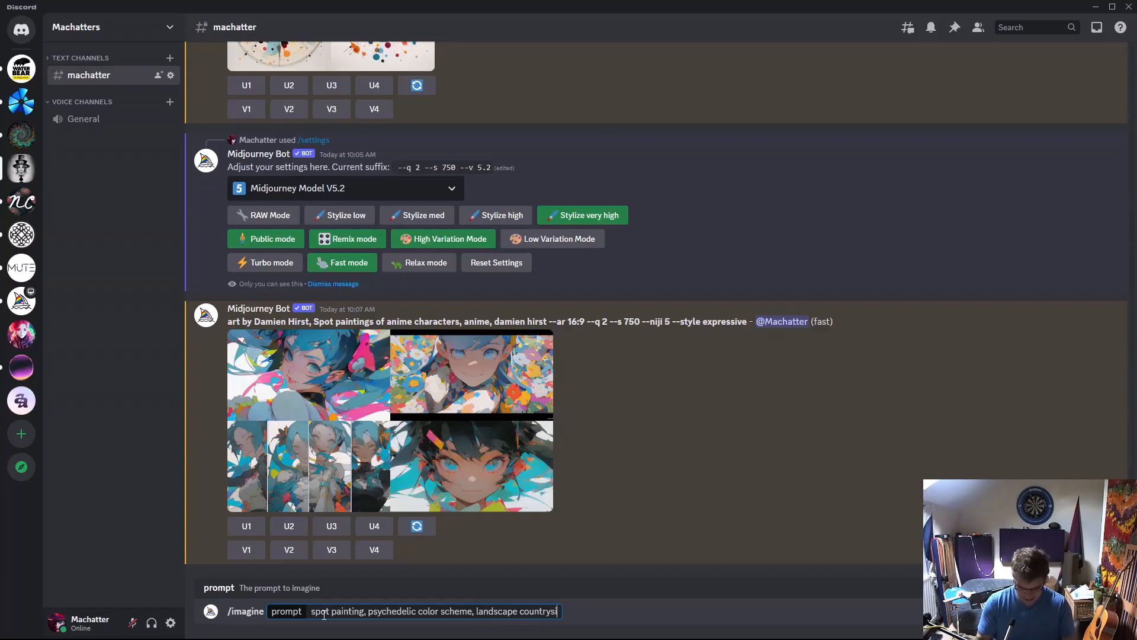
key(BackSpace)
key(BackSpace)
key(BackSpace)
key(BackSpace)
key(BackSpace)
key(BackSpace)
key(BackSpace)
key(BackSpace)
key(BackSpace)
key(BackSpace)
key(BackSpace)
key(BackSpace)
key(BackSpace)
key(BackSpace)
key(BackSpace)
key(BackSpace)
key(BackSpace)
key(BackSpace)
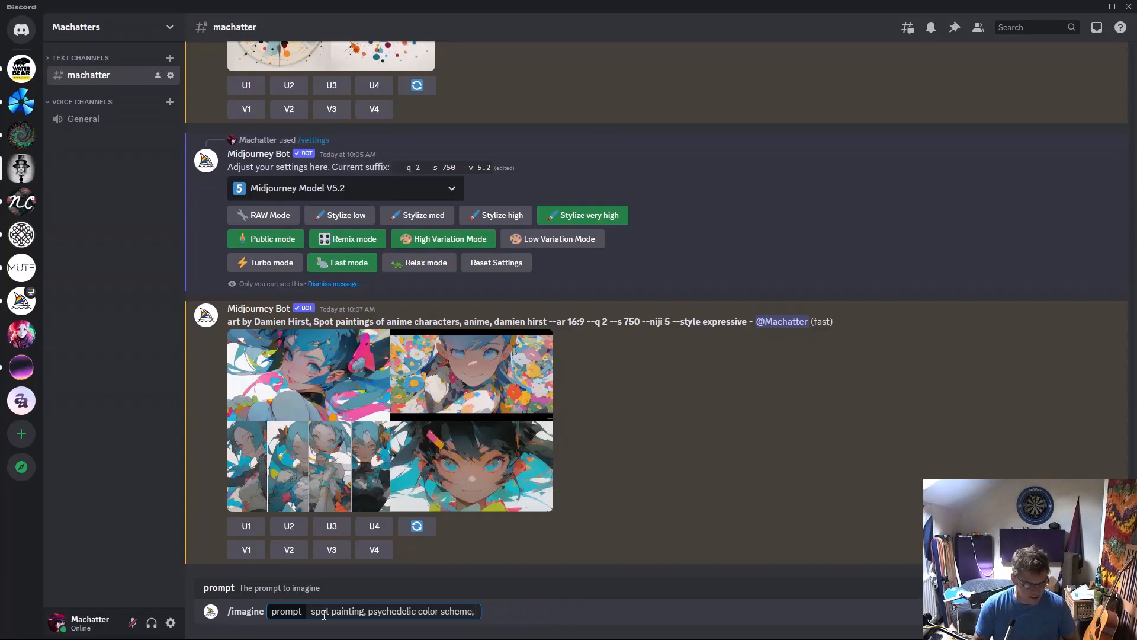
- End the prompt with "art by Damien Hirst", put "a stranger walkign in the park," before "spot painting", and generate the images
text(art by Damien Hirst)
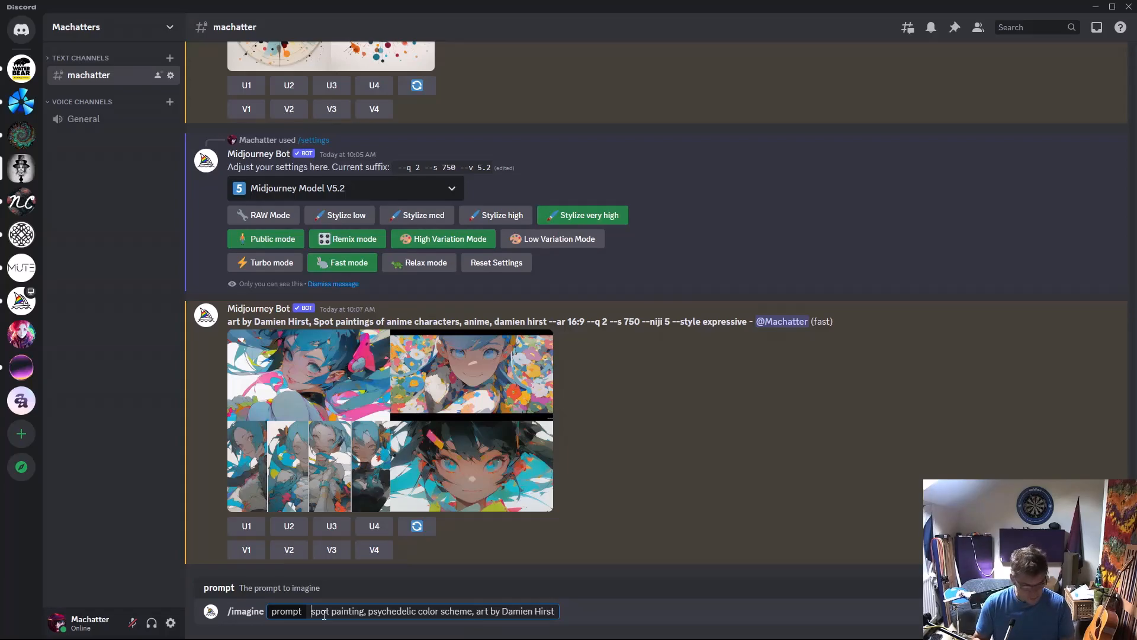
text(a stranger walkign in the park,)
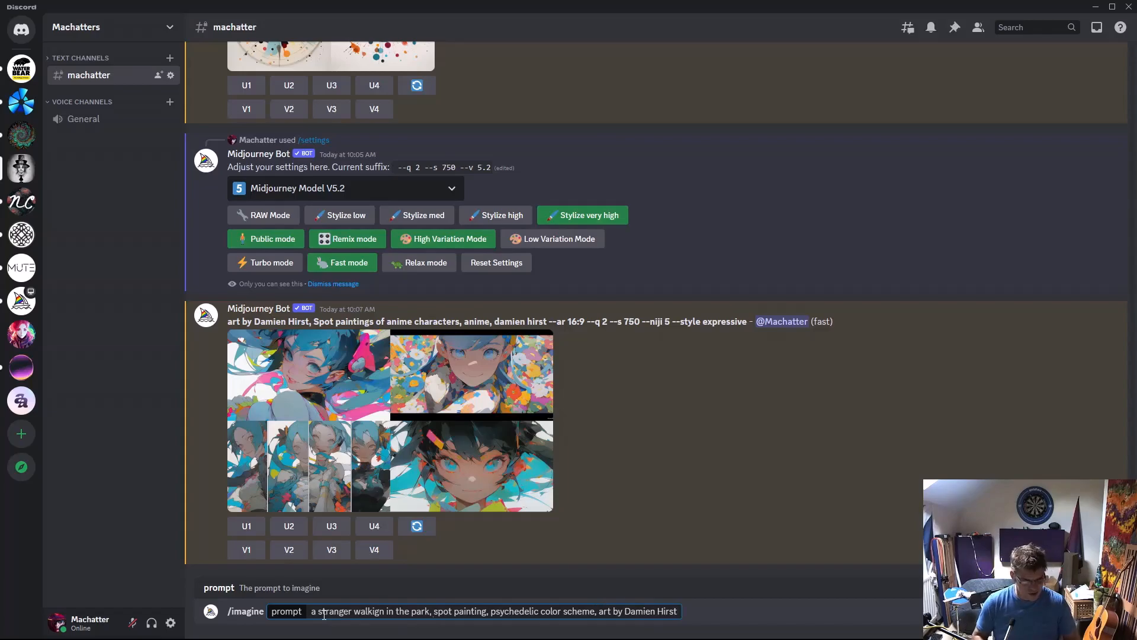
key(Return)
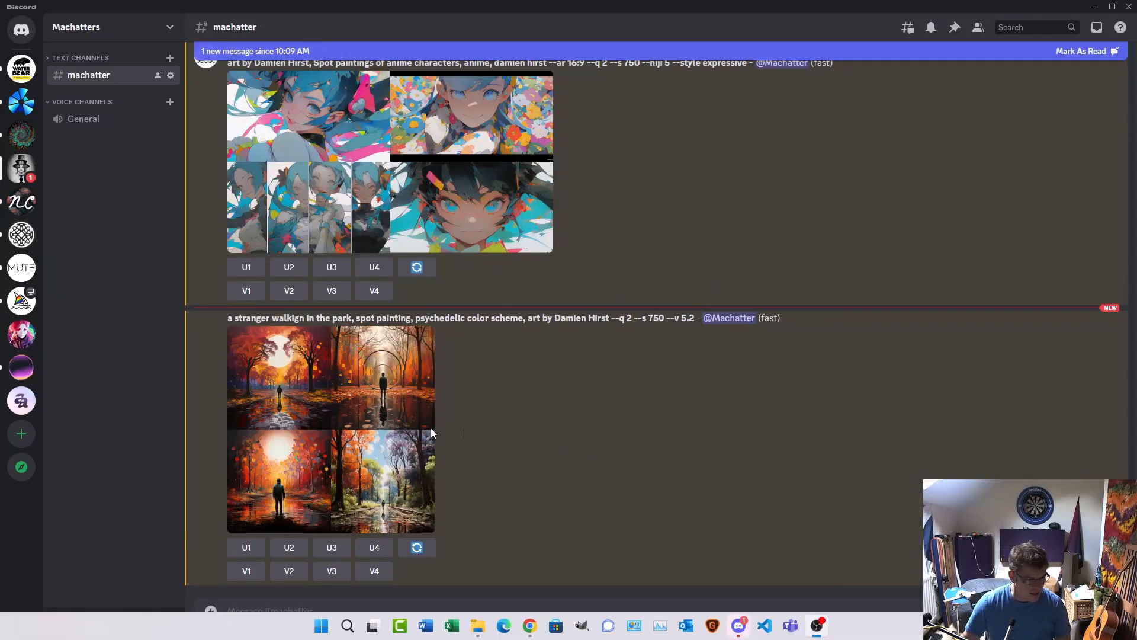
- View the generated image grid of the stranger in the park enlarged and return to the channel
click(328, 431)
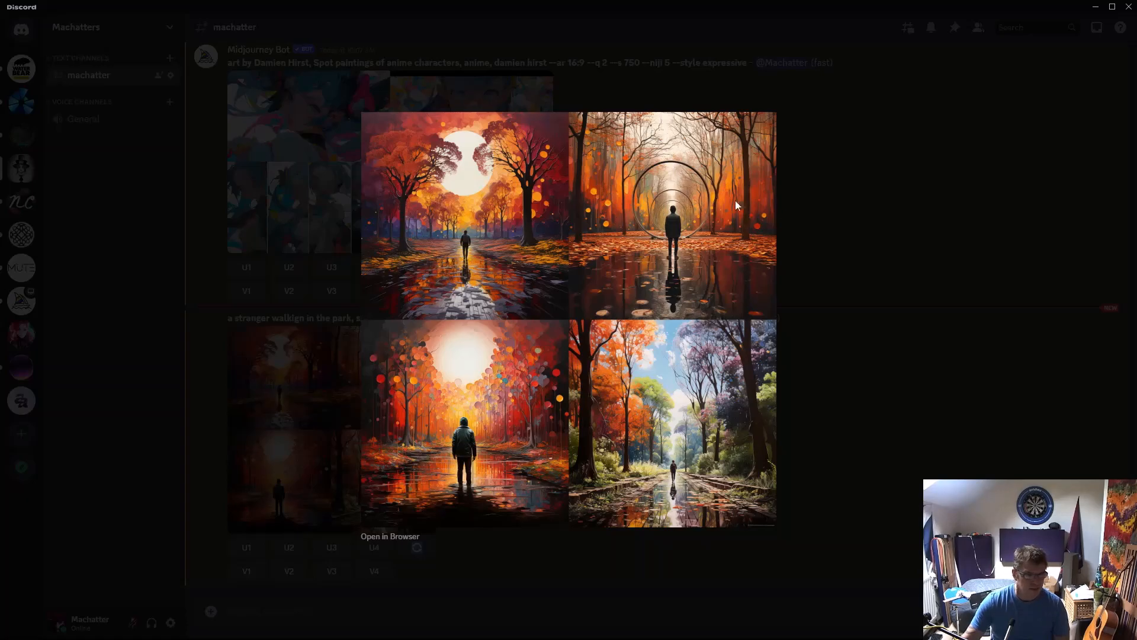
click(856, 238)
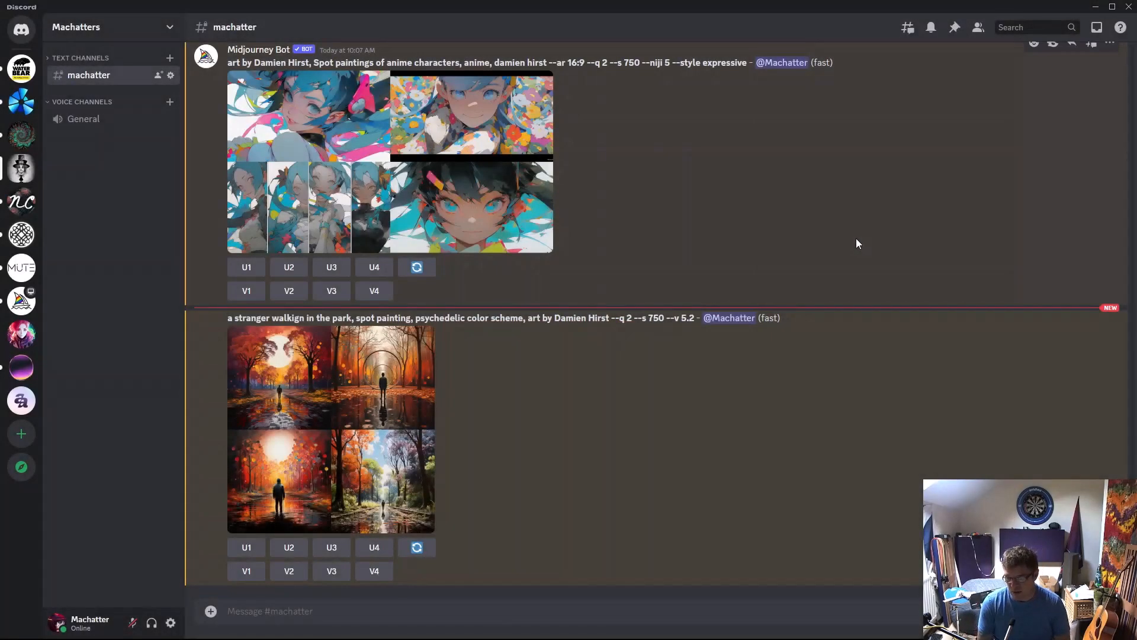